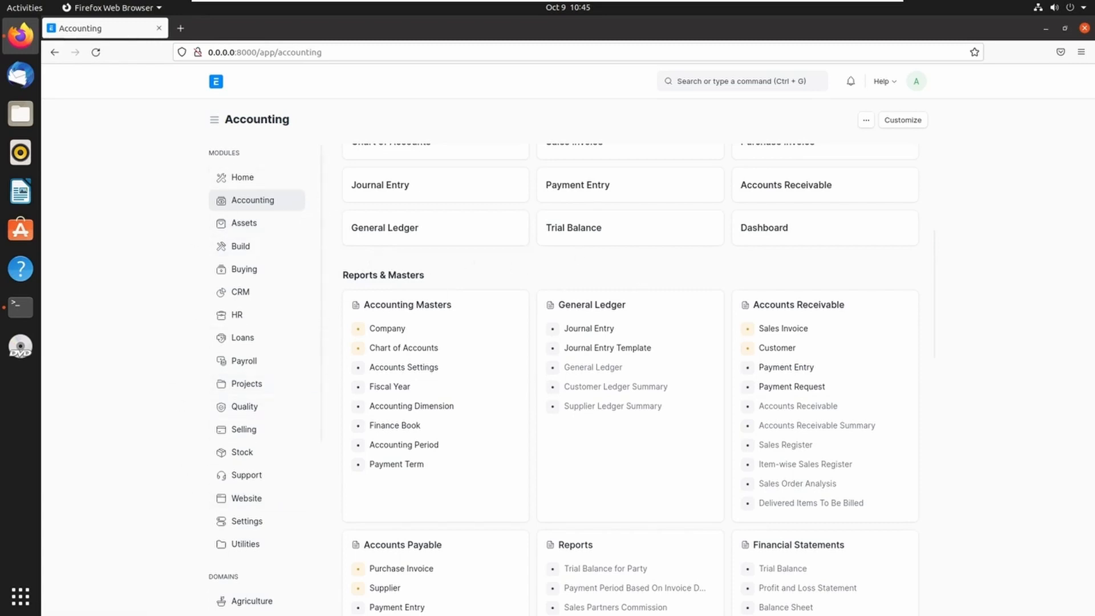
Step: Start a new workspace record from the Build module's Workspace list and name it "Programing Workspace"
click(273, 251)
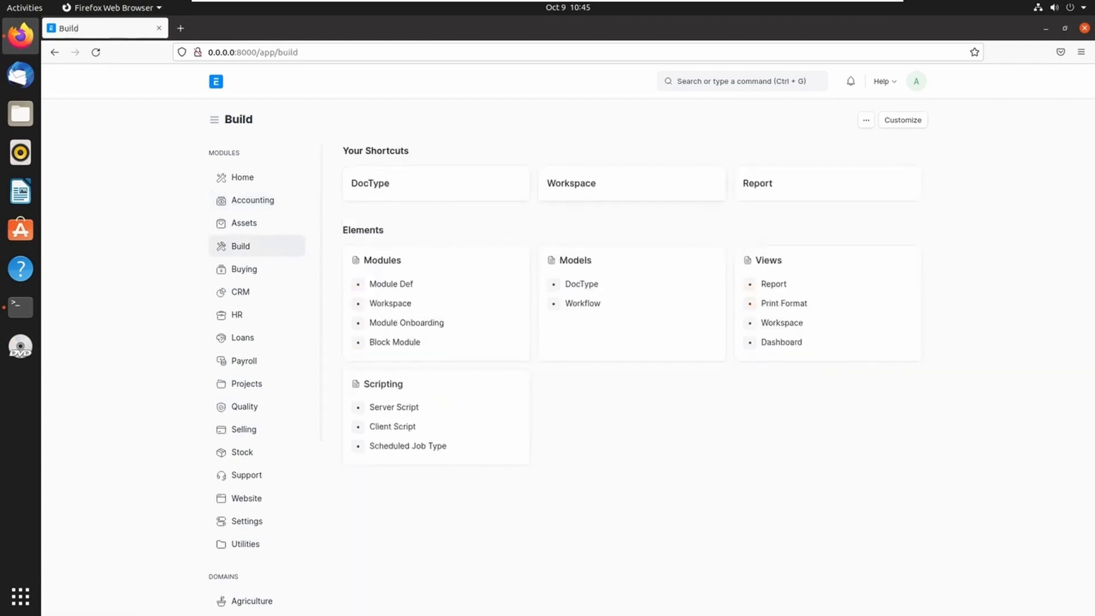
click(607, 188)
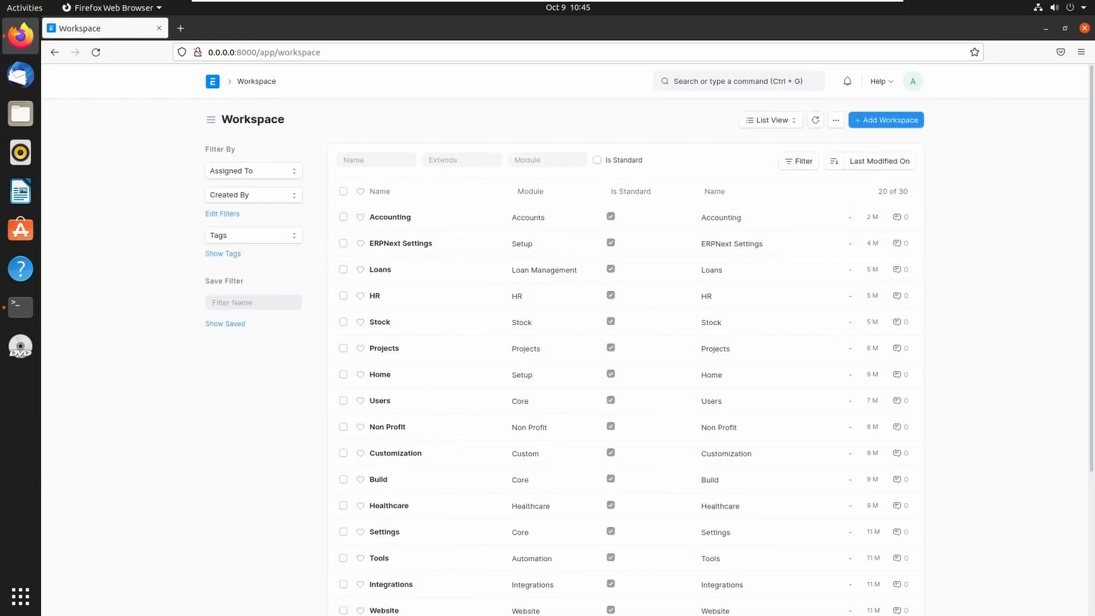
click(886, 121)
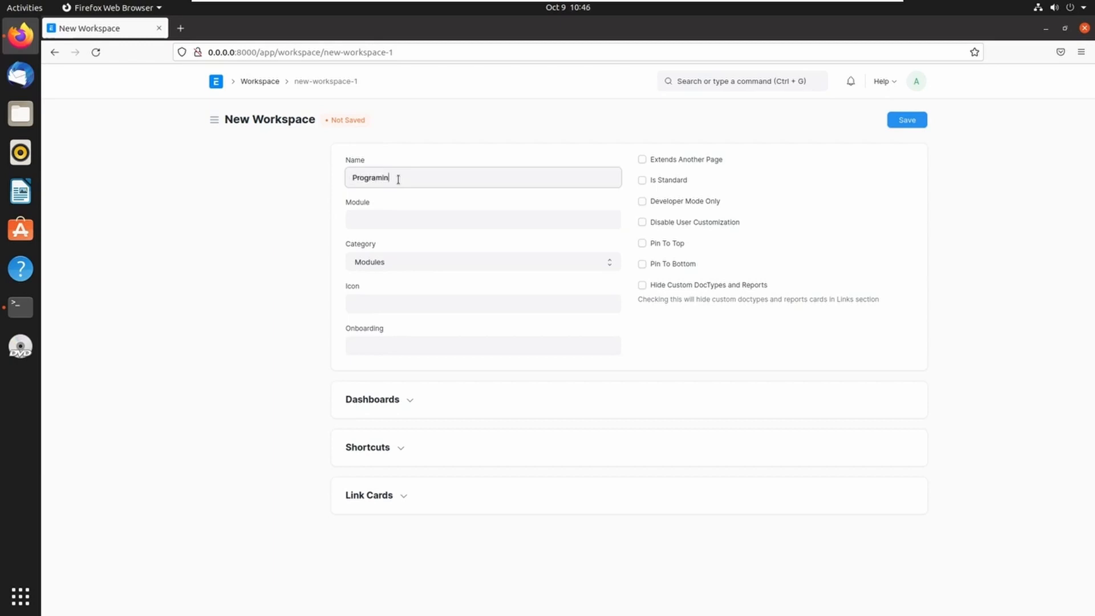
text(Programing Workspace)
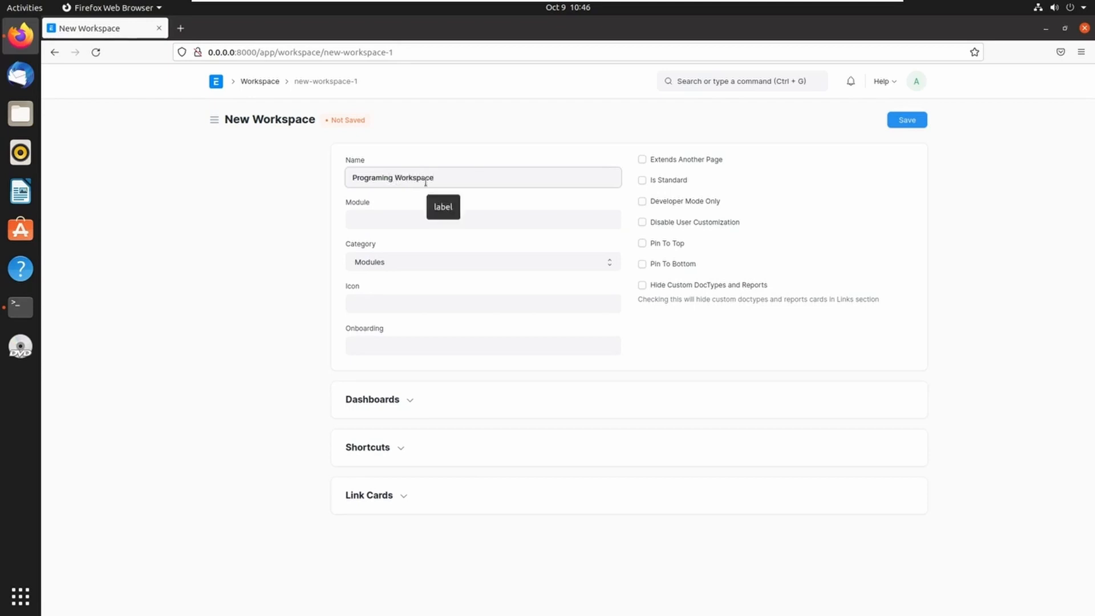
Step: Assign the new workspace to the Programming Module
click(394, 218)
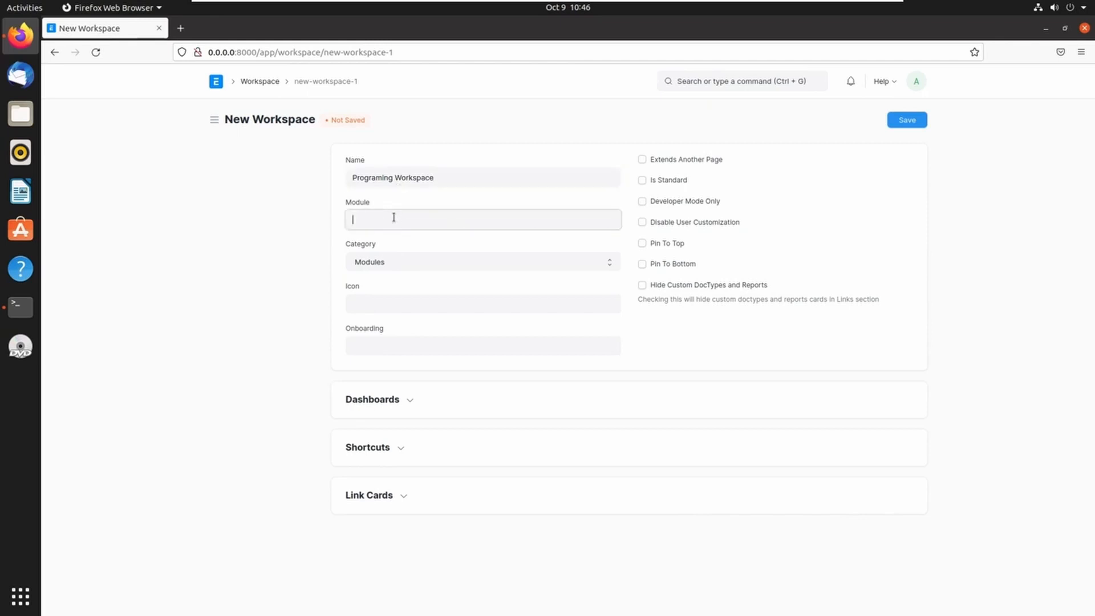
text(pro)
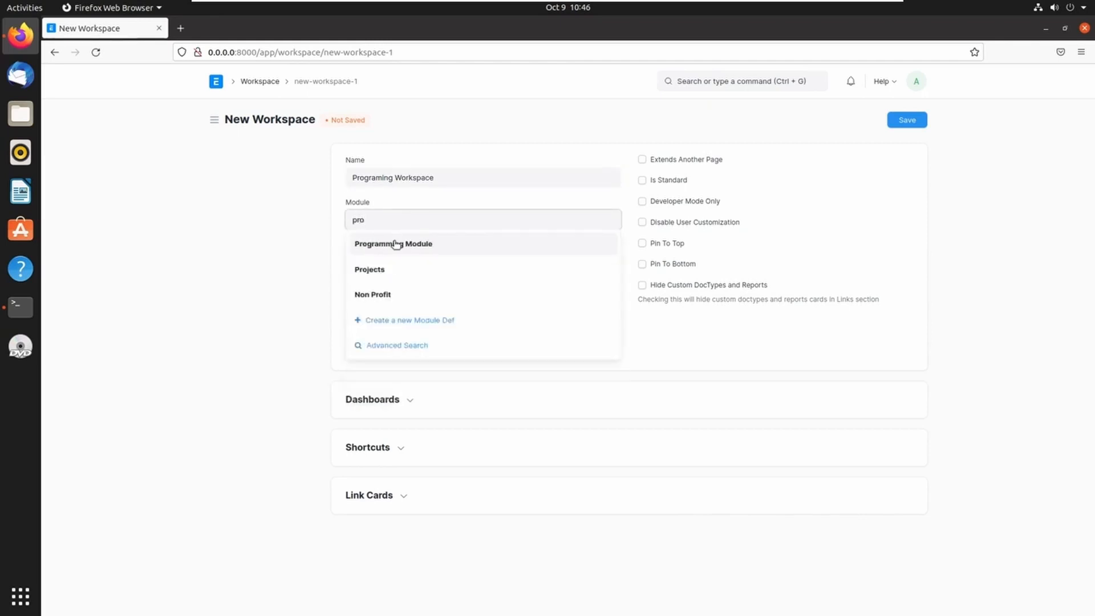
click(395, 244)
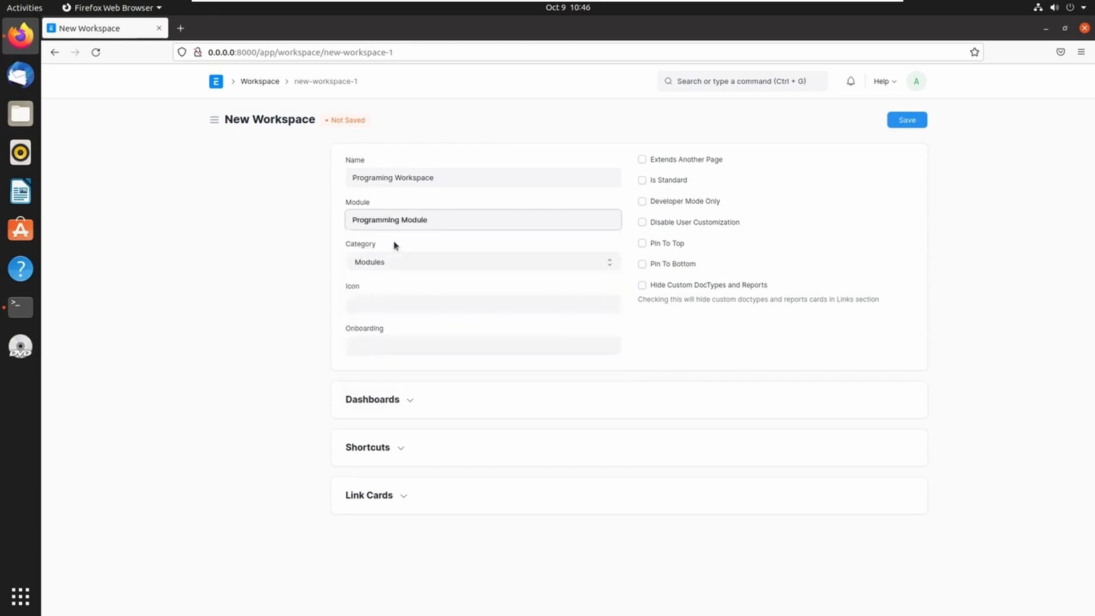
Step: Examine the Category options and compare them with the sidebar's section groups in a second browser tab, returning to the workspace form
click(435, 268)
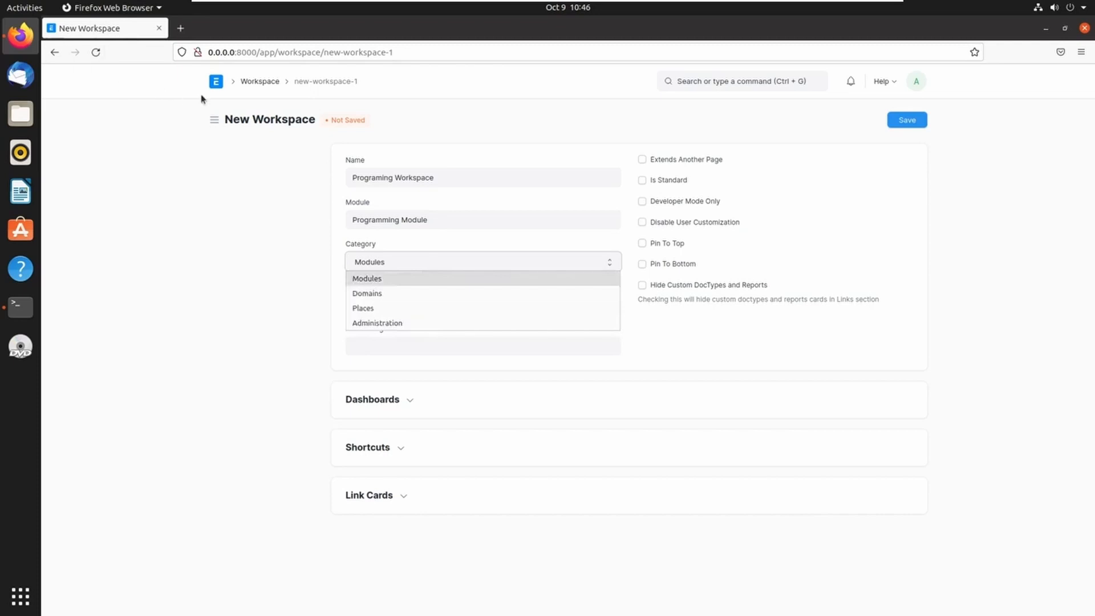
click(215, 83)
click(219, 81)
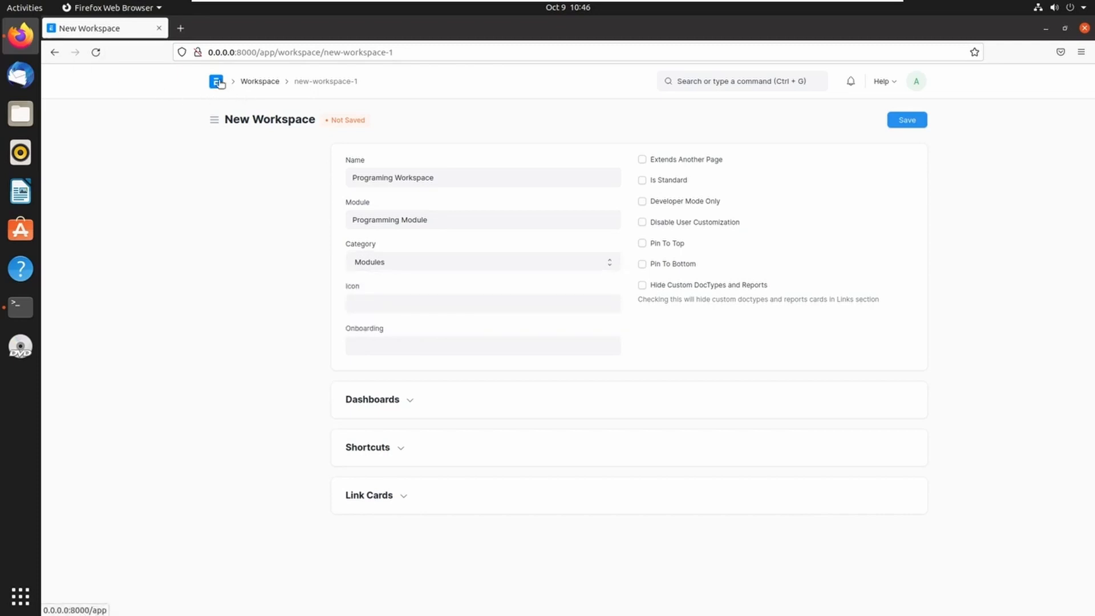
right_click(219, 83)
click(251, 91)
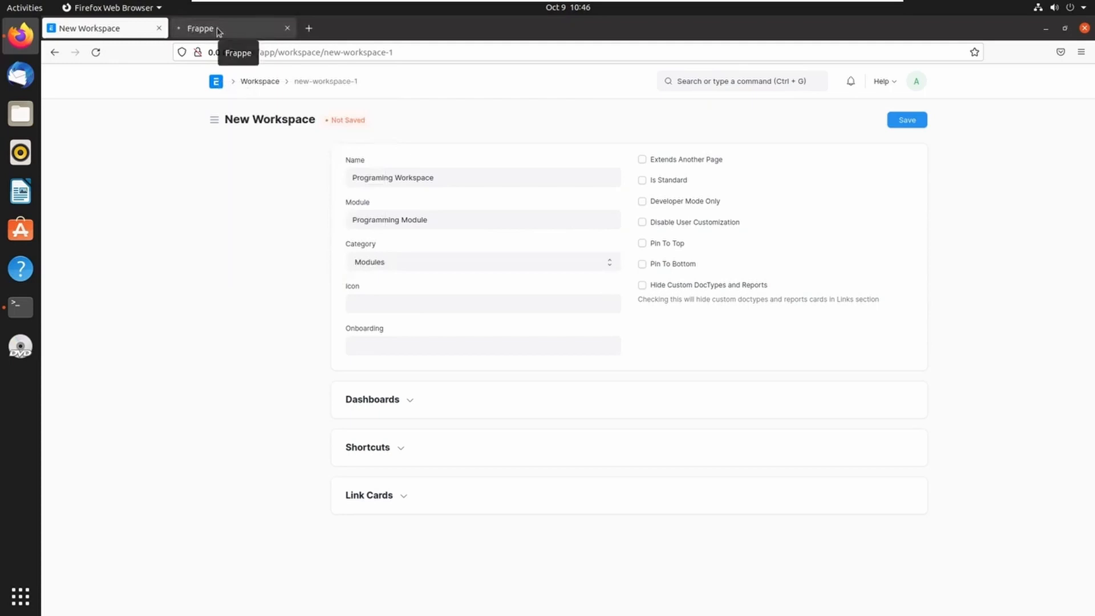
click(217, 29)
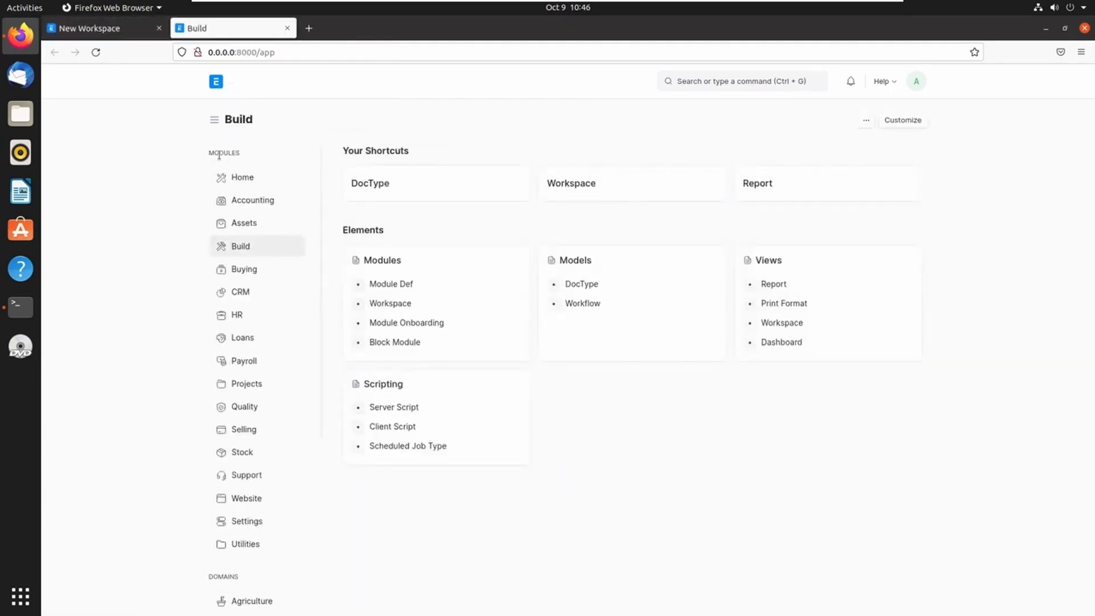
drag(207, 154, 240, 154)
scroll(262, 399, down, 4)
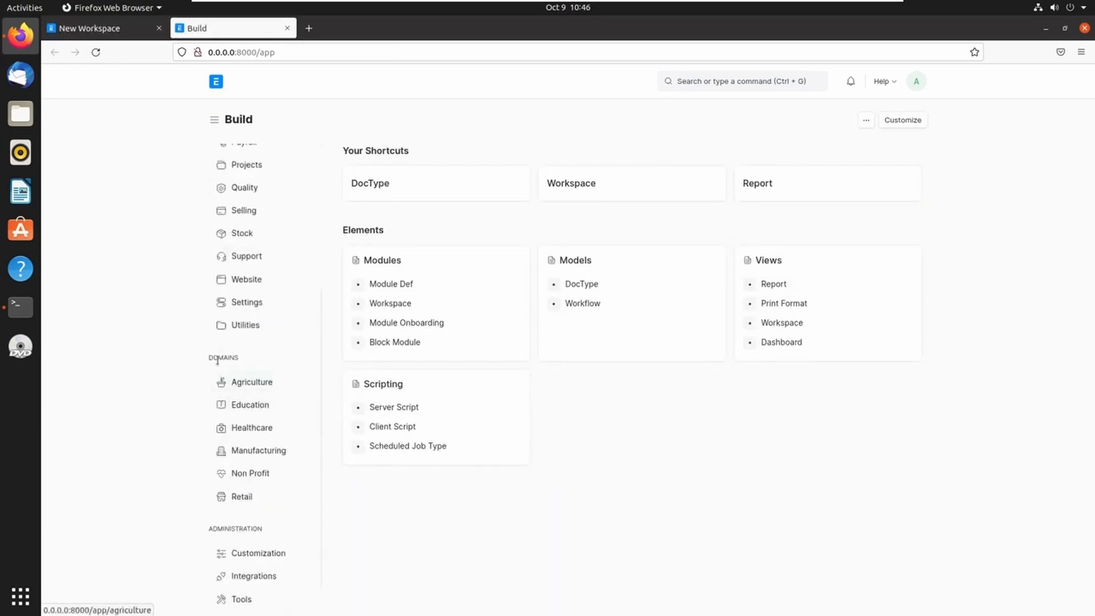
scroll(239, 513, down, 1)
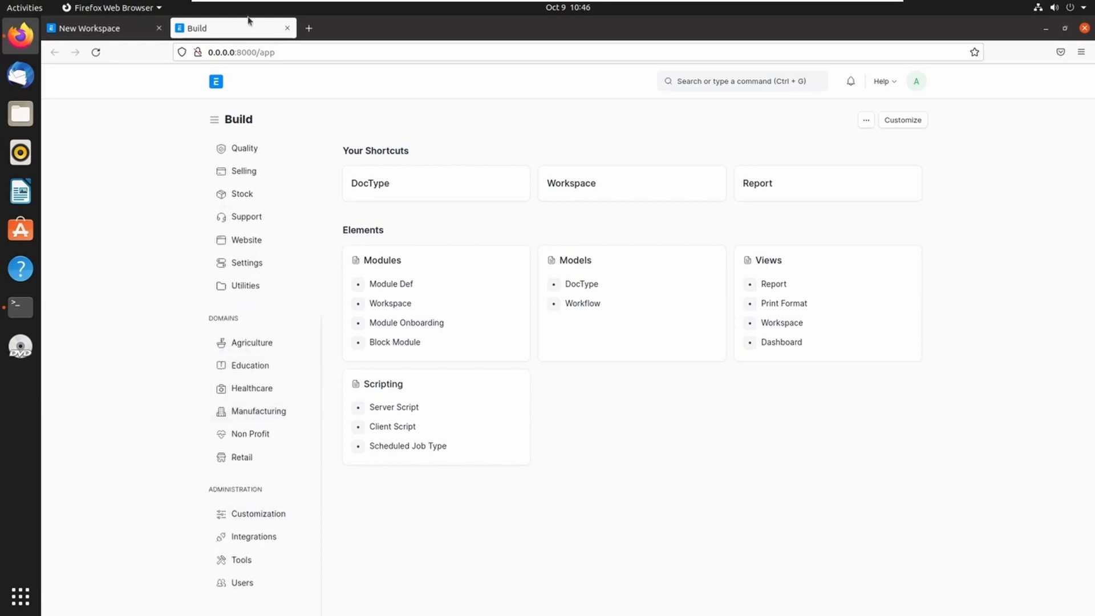
click(113, 30)
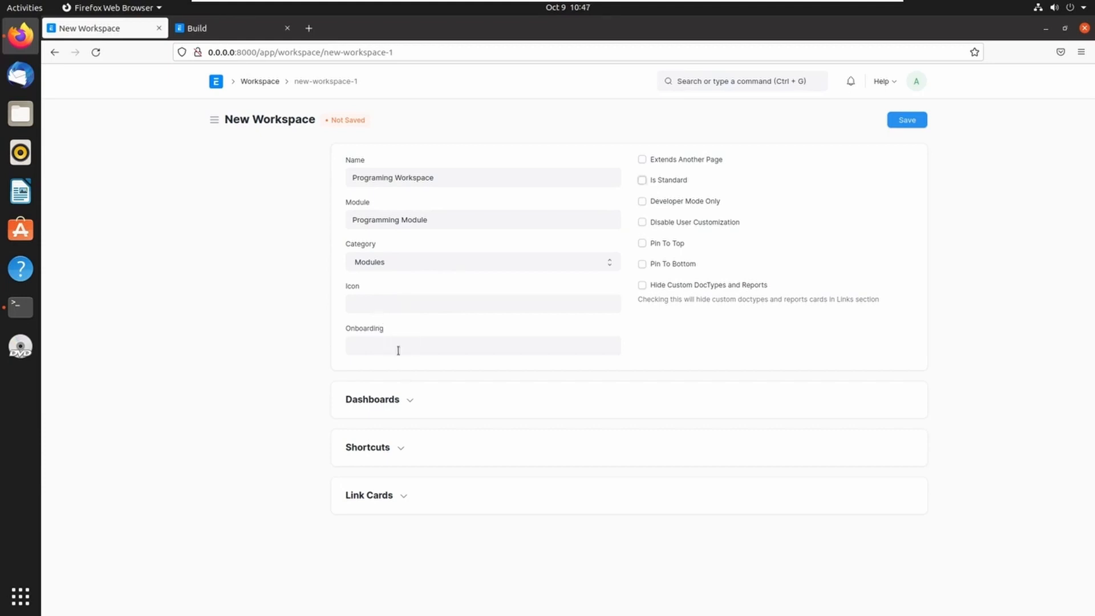
Step: Mark the workspace as standard and set its Shortcuts section label to "Shortcut"
click(642, 181)
click(401, 450)
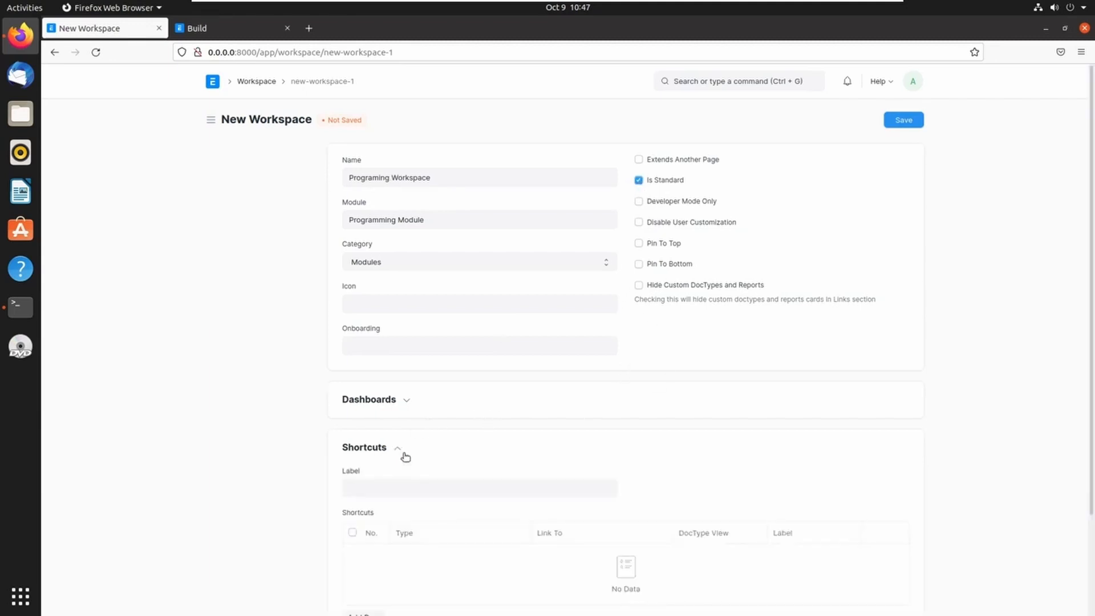
scroll(488, 430, down, 3)
click(406, 383)
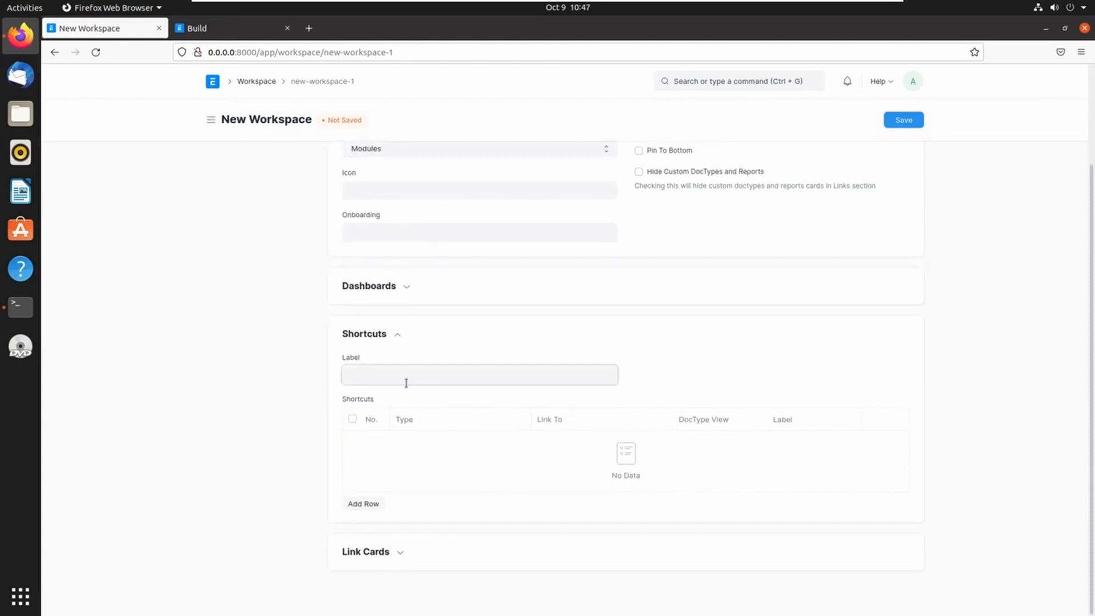
text(Shortcut)
Step: Add a DocType shortcut row linked to Normal Doctype, with the label "Normal Doctype"
click(367, 504)
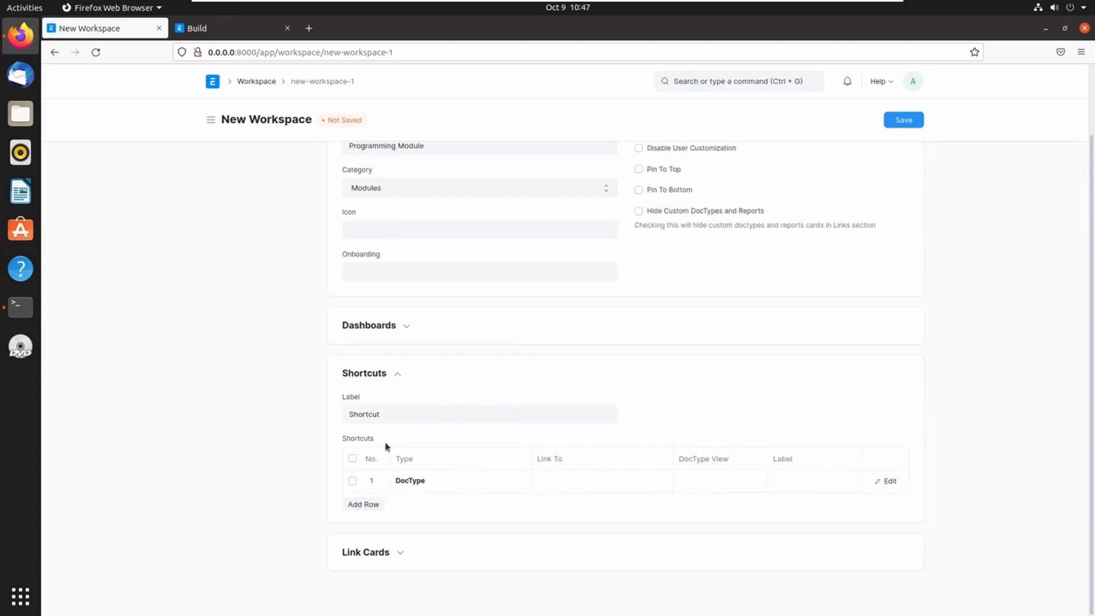
click(556, 484)
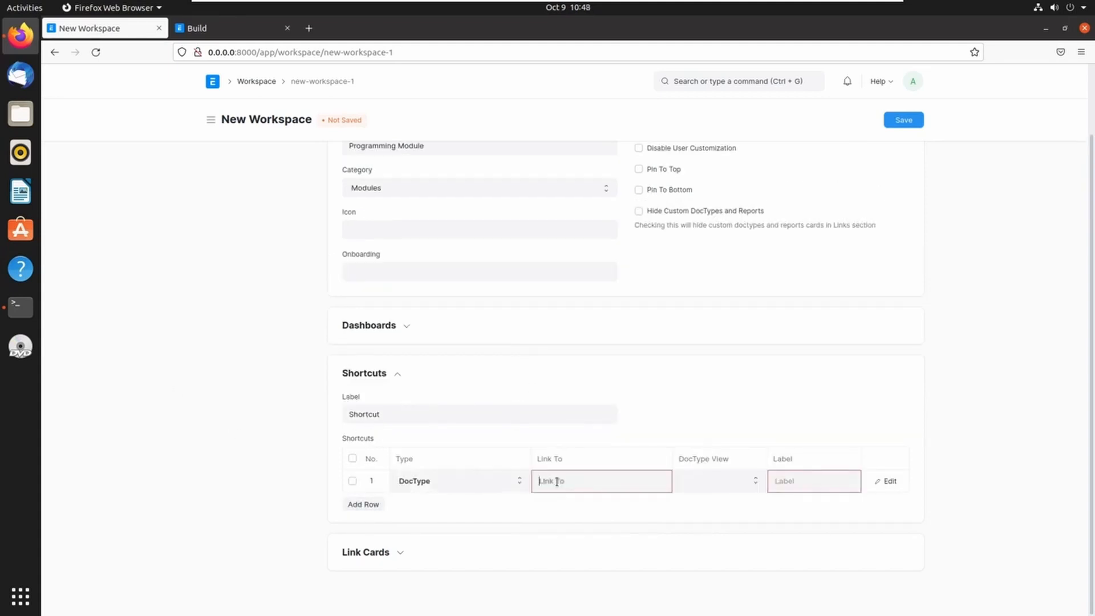
click(556, 482)
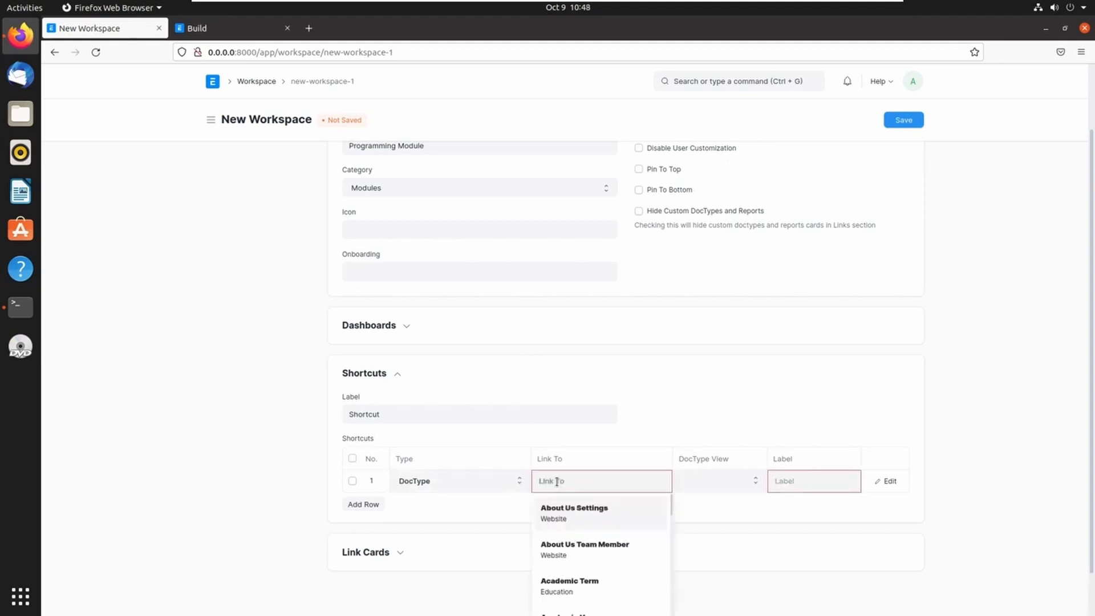
text(no)
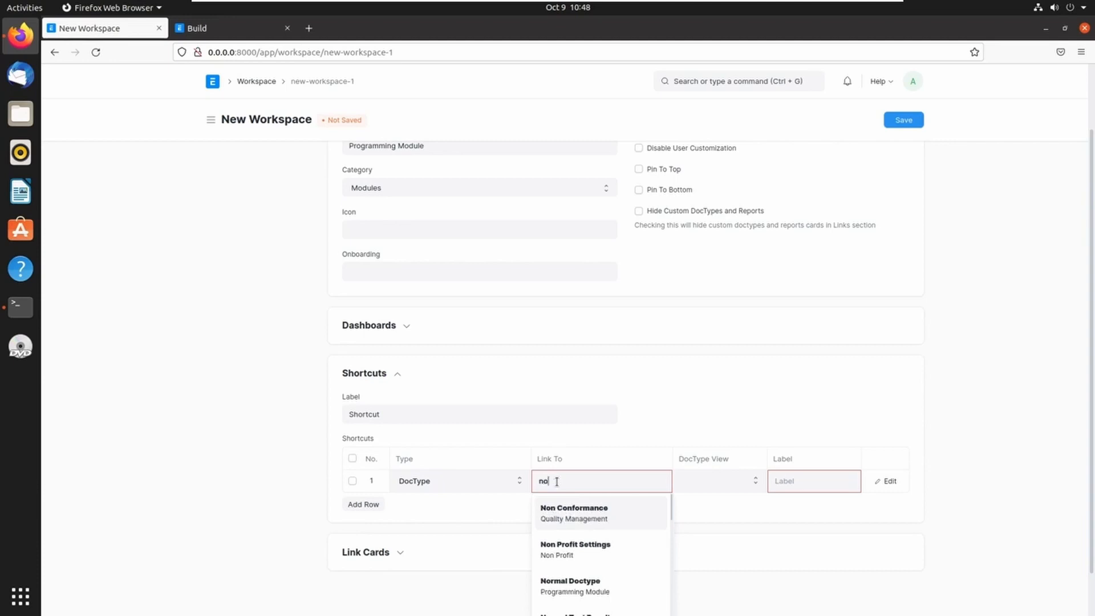
click(564, 586)
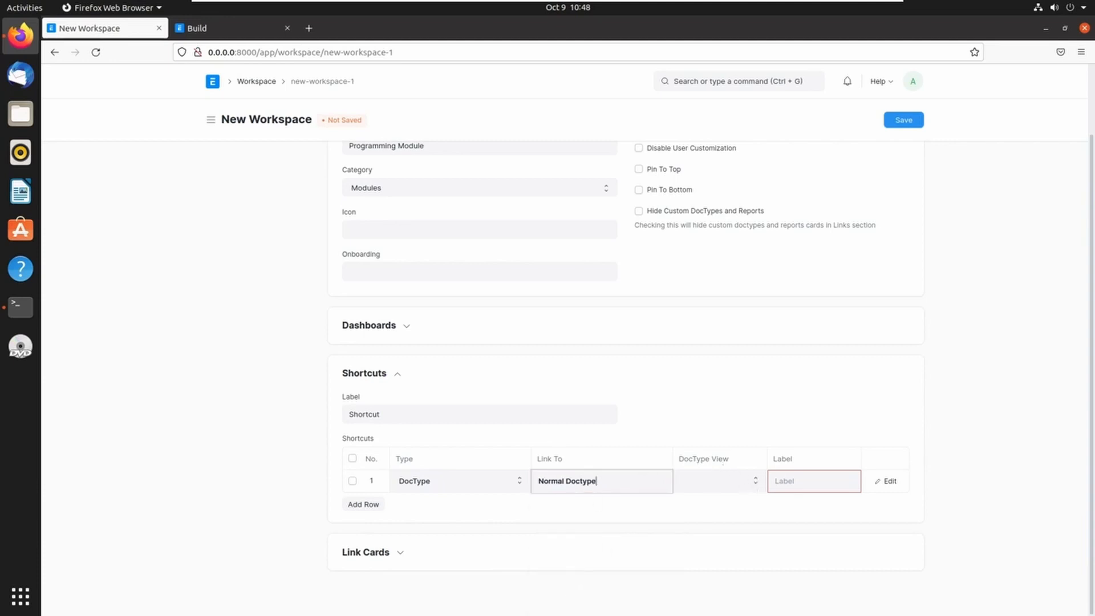
click(791, 482)
drag(601, 485, 518, 478)
key(ctrl+c)
click(819, 481)
key(ctrl+v)
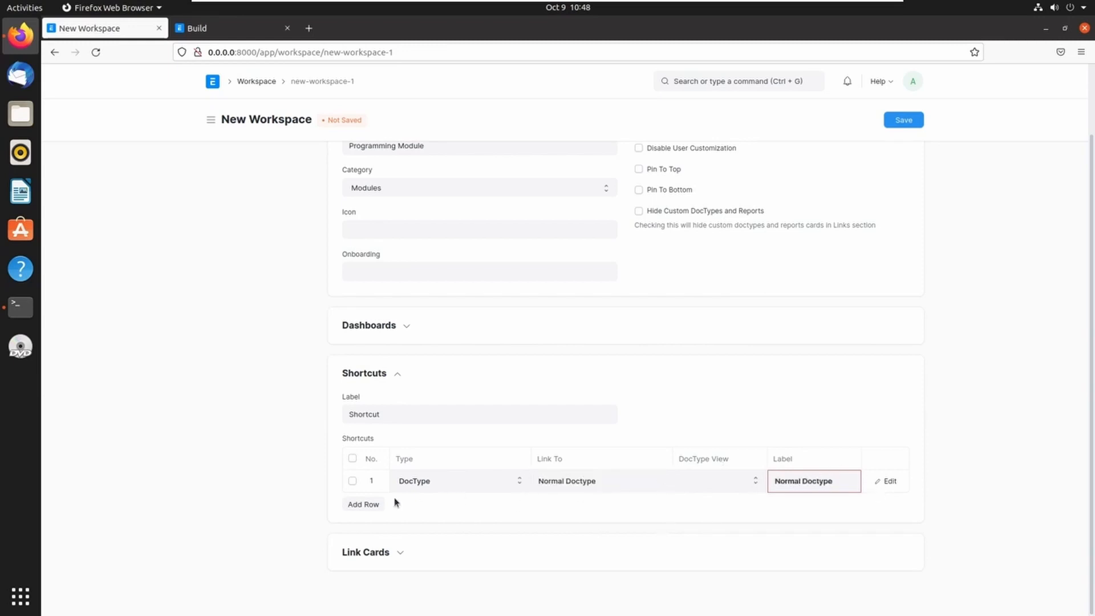
Step: Add a second DocType shortcut row linked to Submittable, with the label "Submittable Dcotype"
click(362, 505)
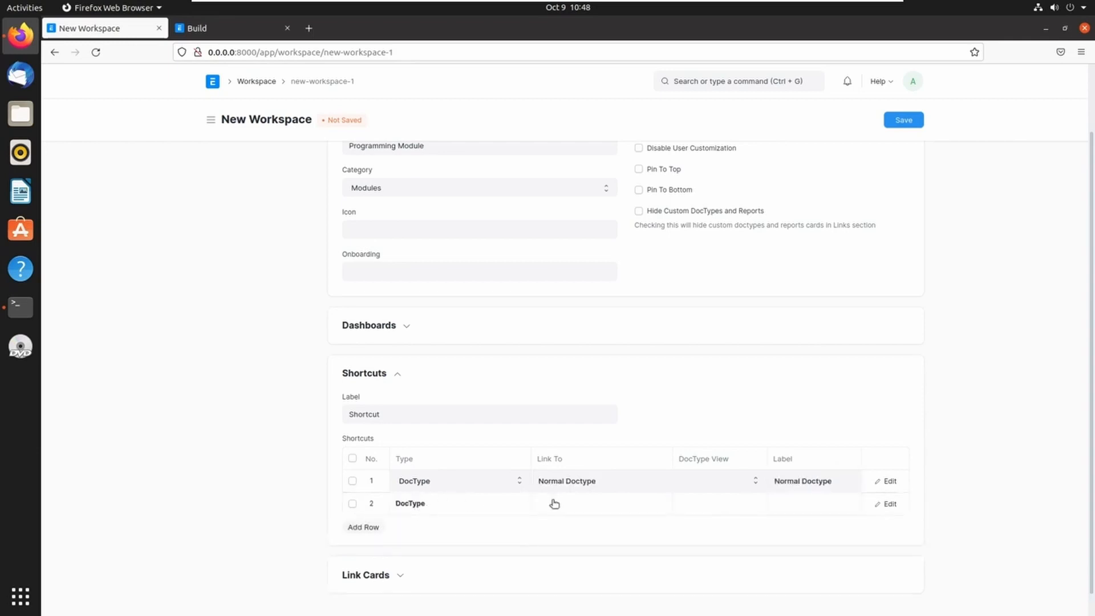
click(586, 502)
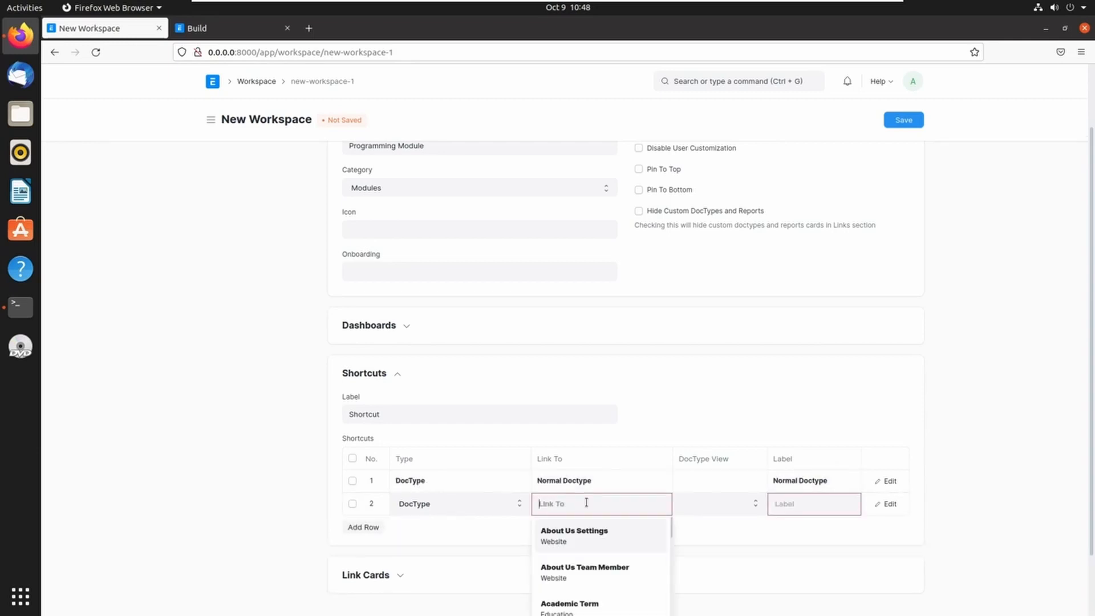
text(subm)
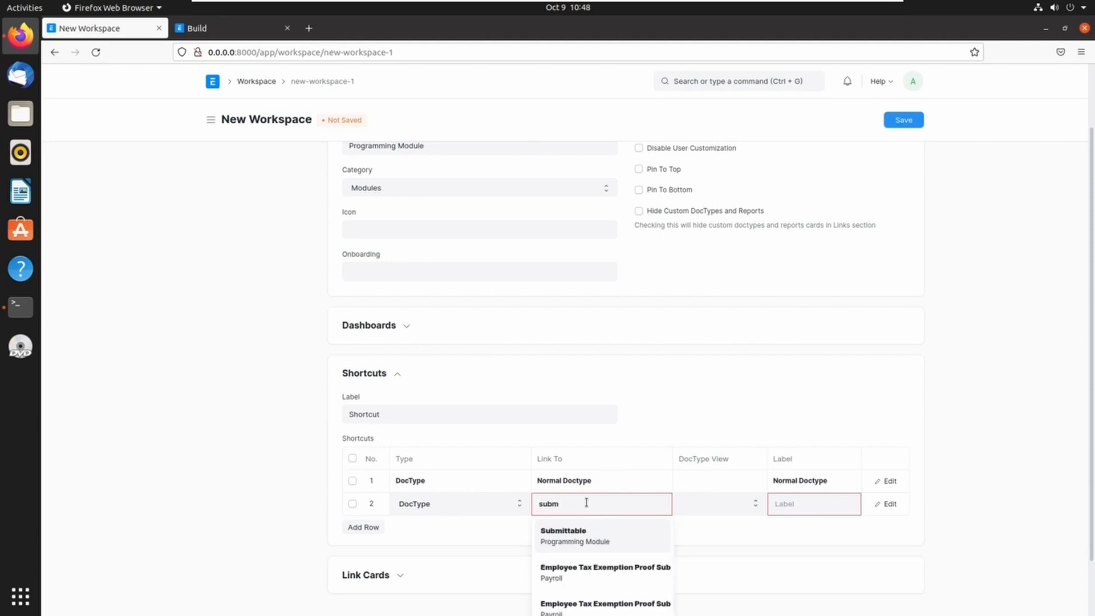
click(605, 540)
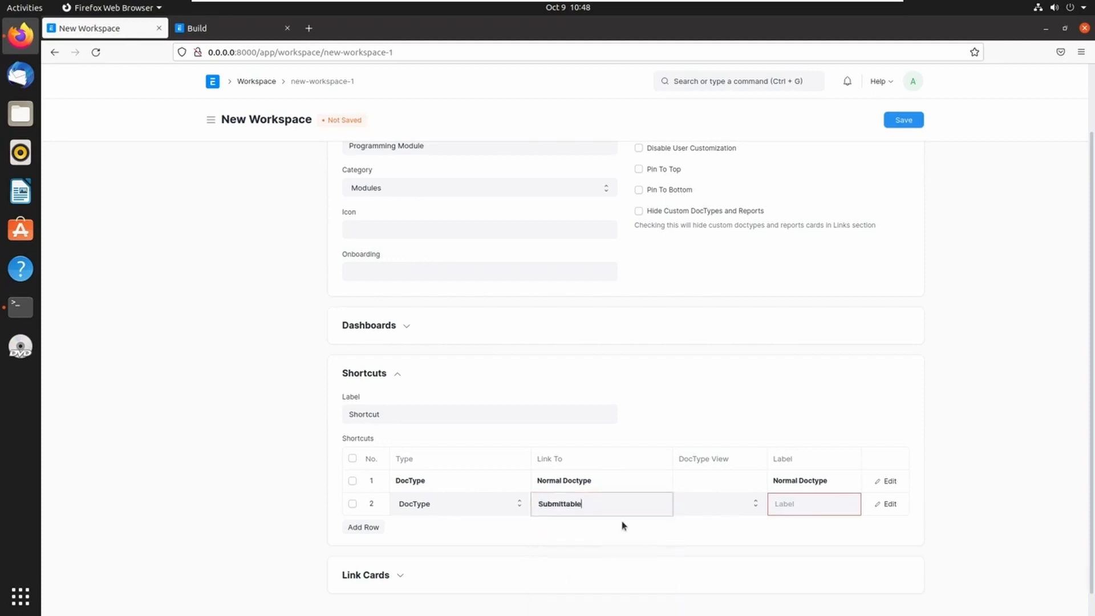
drag(591, 504, 511, 503)
key(ctrl+c)
click(817, 503)
key(ctrl+v)
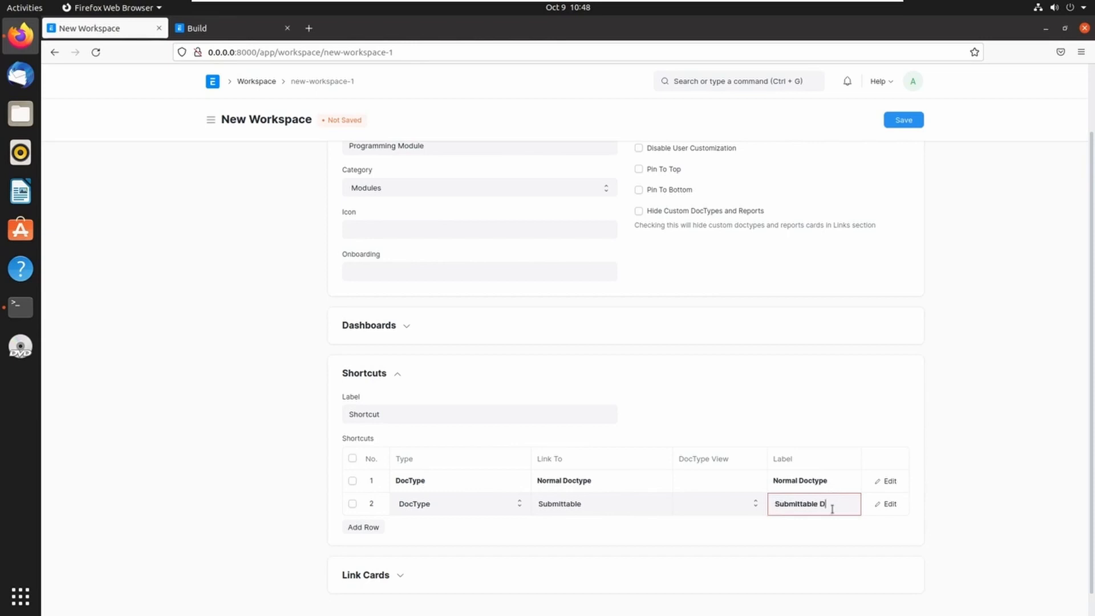
text(Dcotype)
Step: Add a third DocType shortcut row linked to Single Doctype, with the label "Single Doctype"
scroll(608, 416, down, 1)
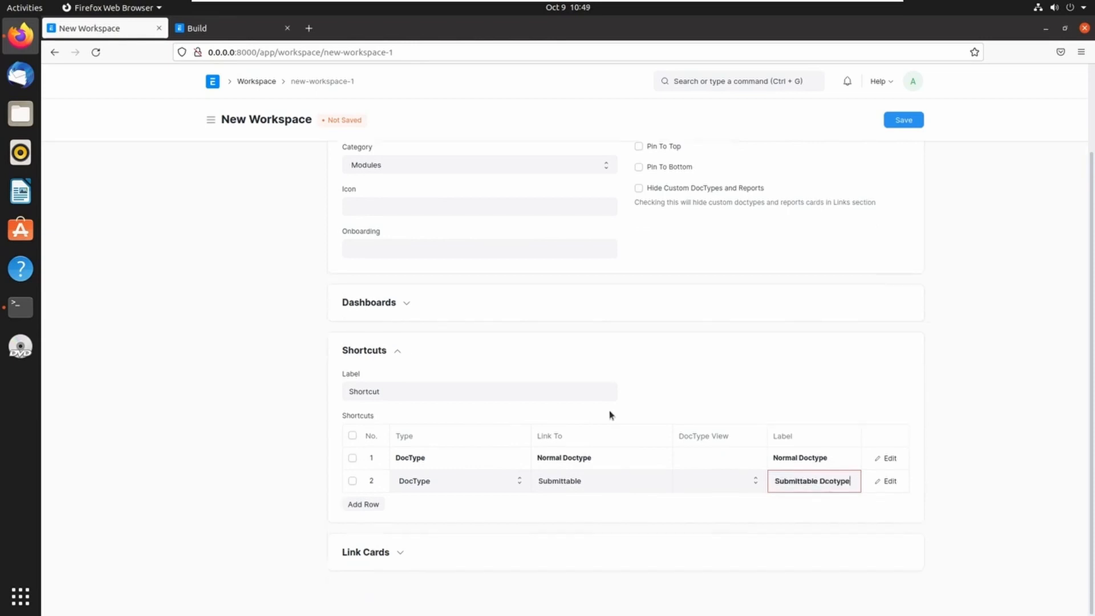
click(375, 505)
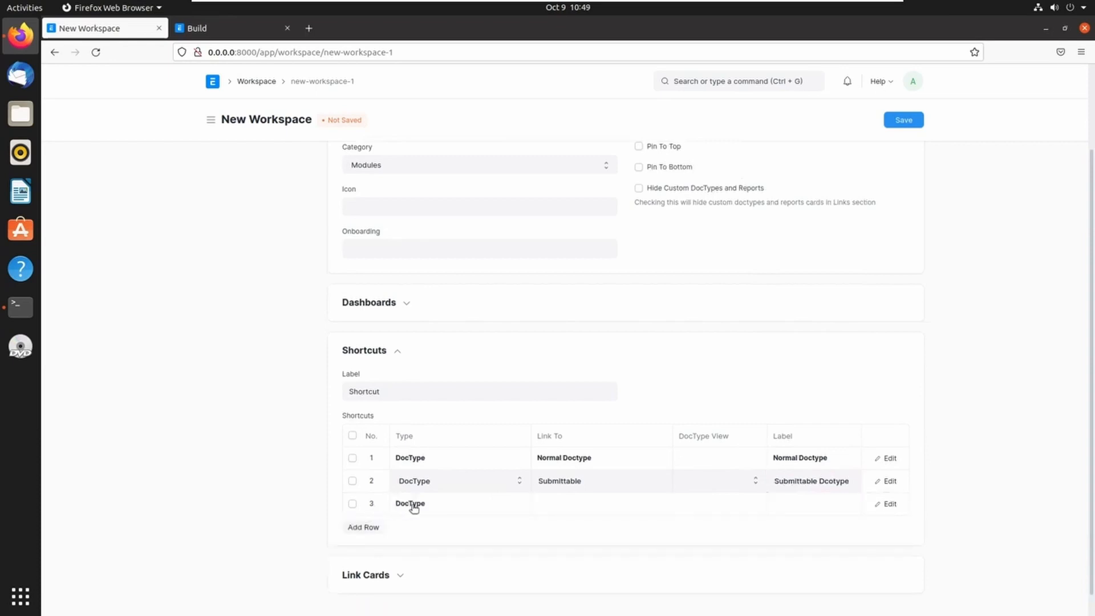
click(561, 502)
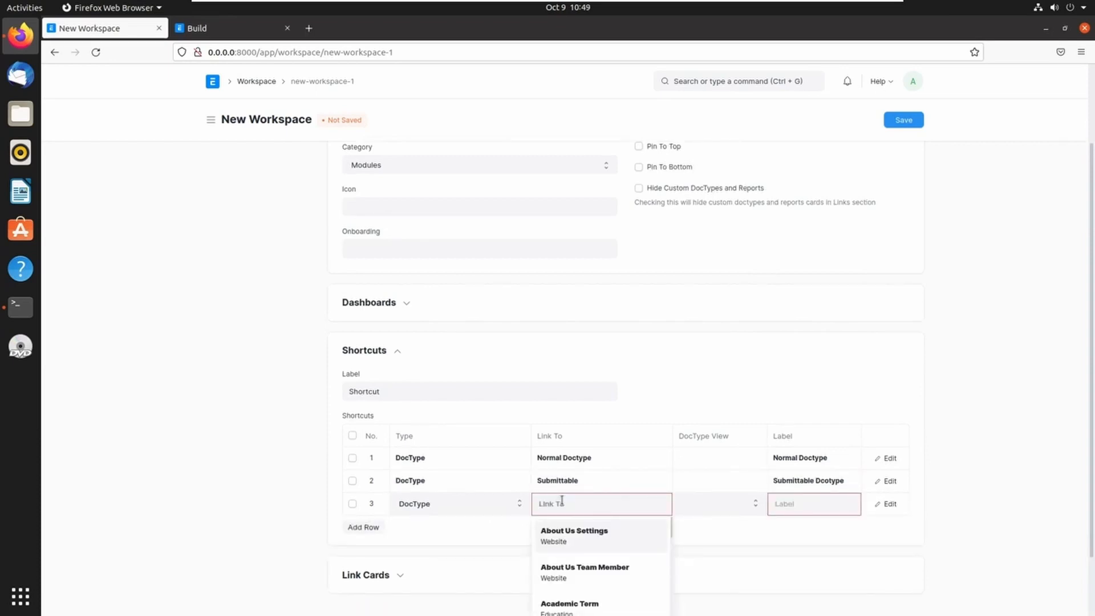
text(sing)
click(567, 535)
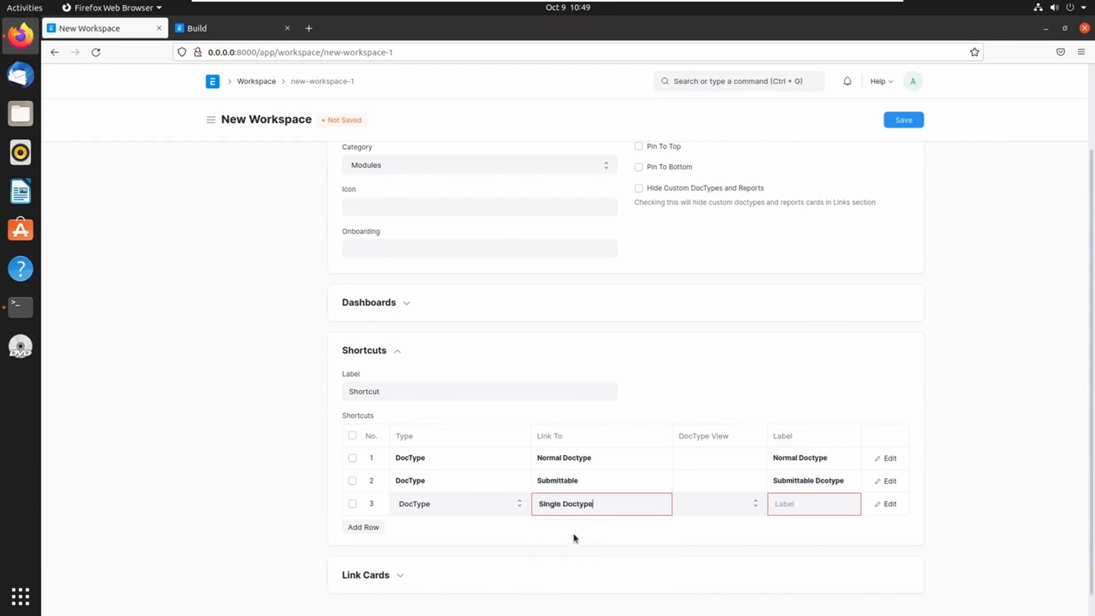
drag(625, 502, 526, 501)
key(ctrl+c)
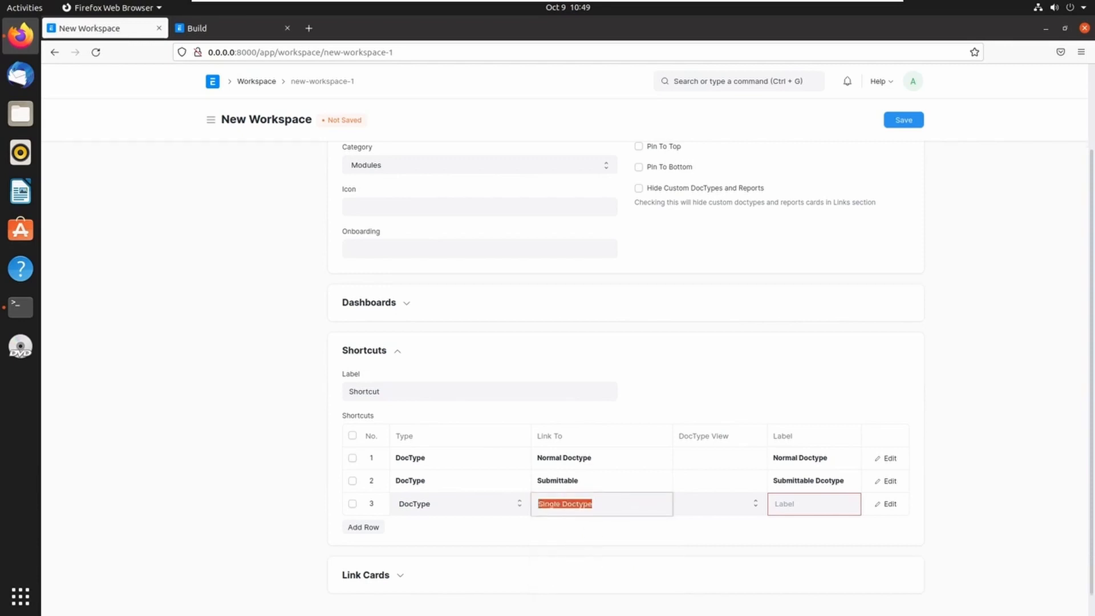
click(794, 504)
key(ctrl+v)
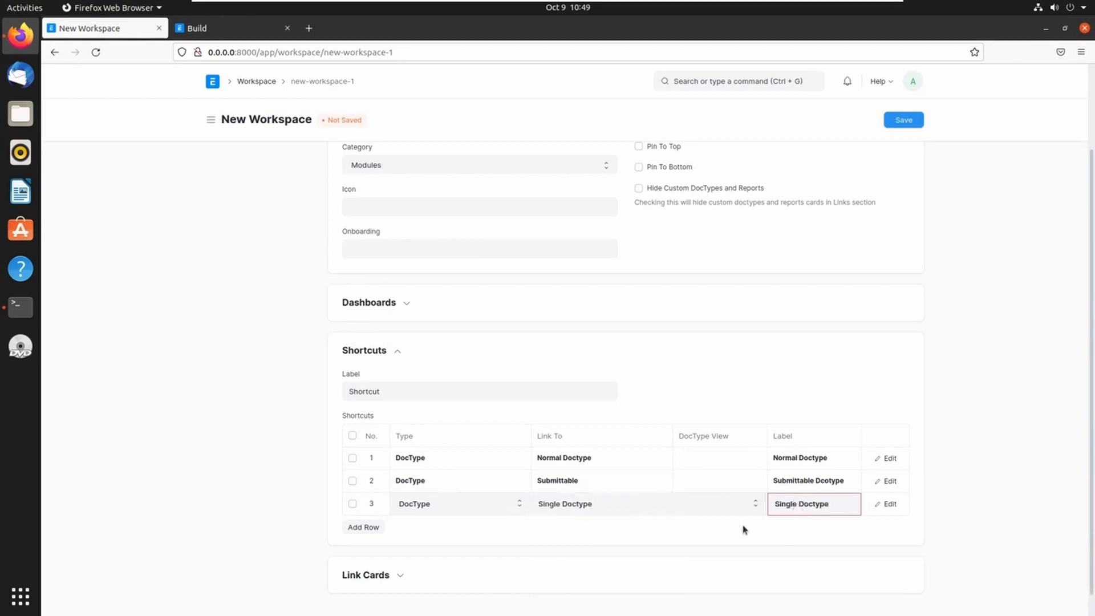
Step: Finish editing the shortcut rows and save the new workspace
click(662, 368)
scroll(662, 368, down, 1)
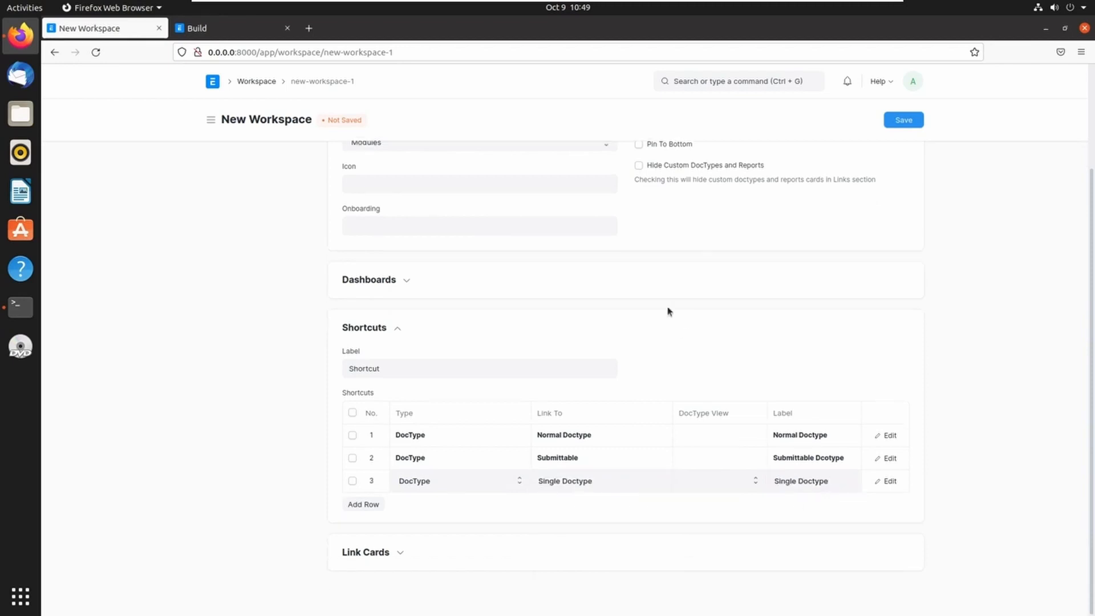
click(903, 120)
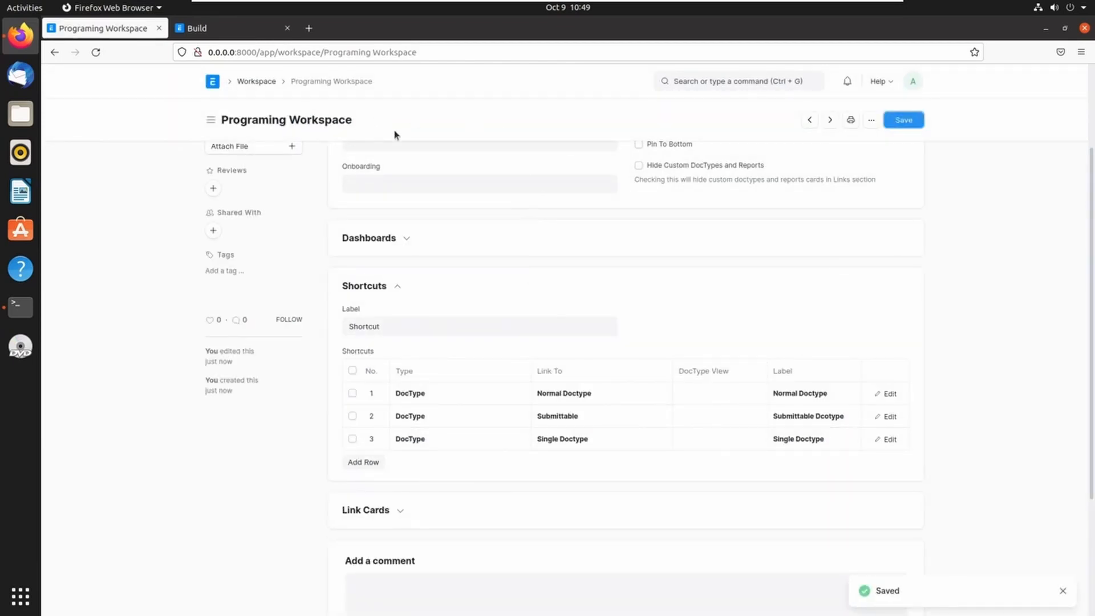
Step: In the other browser tab, go to the home page, reload the desk and open the Programing Workspace module
click(221, 34)
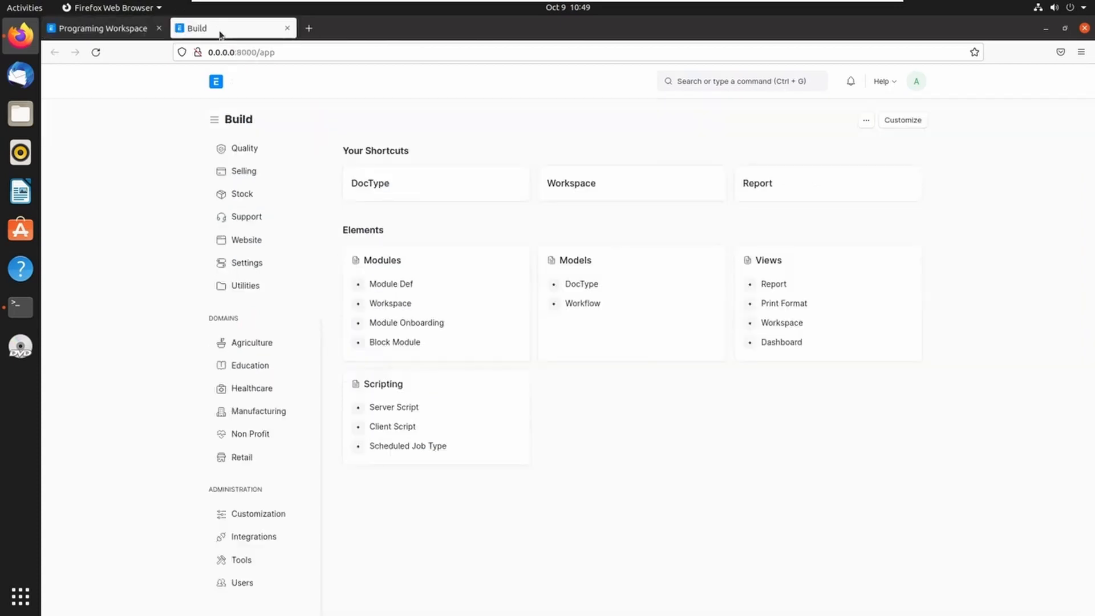
click(217, 84)
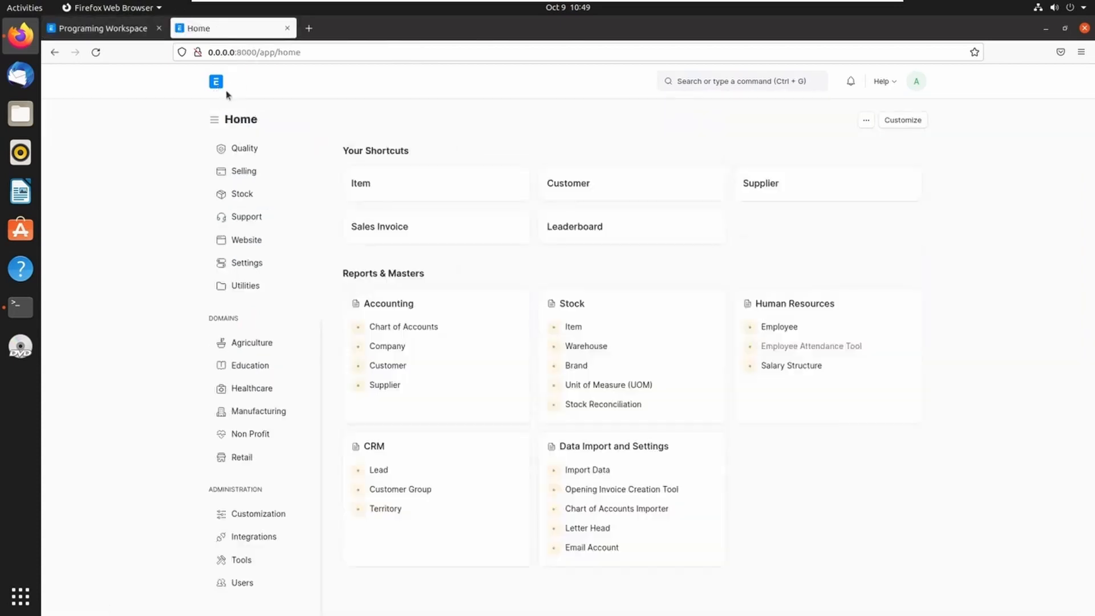
click(916, 81)
click(868, 170)
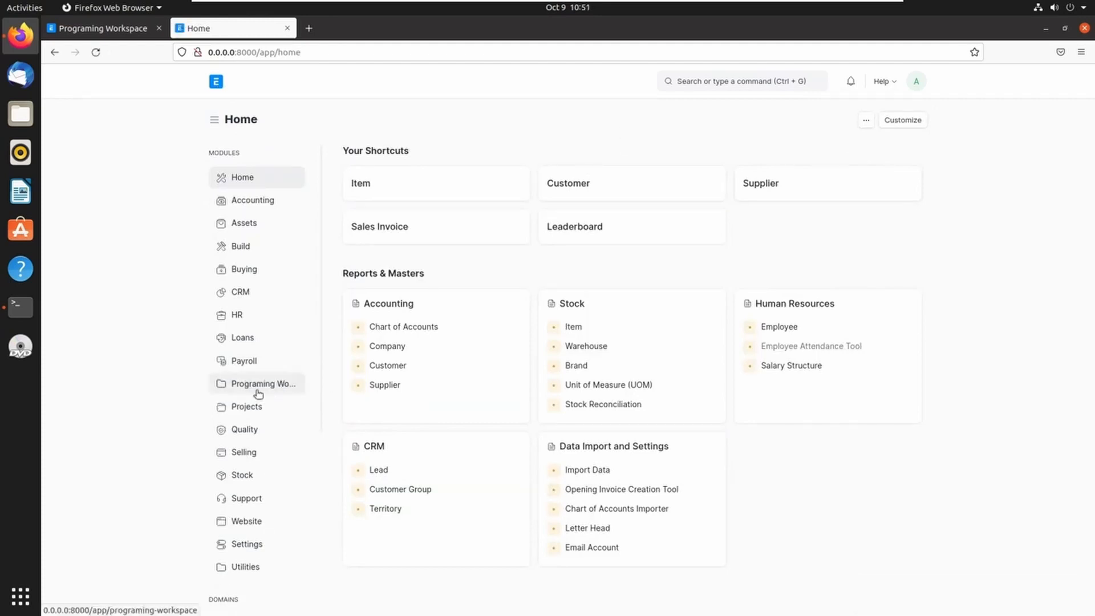
click(259, 389)
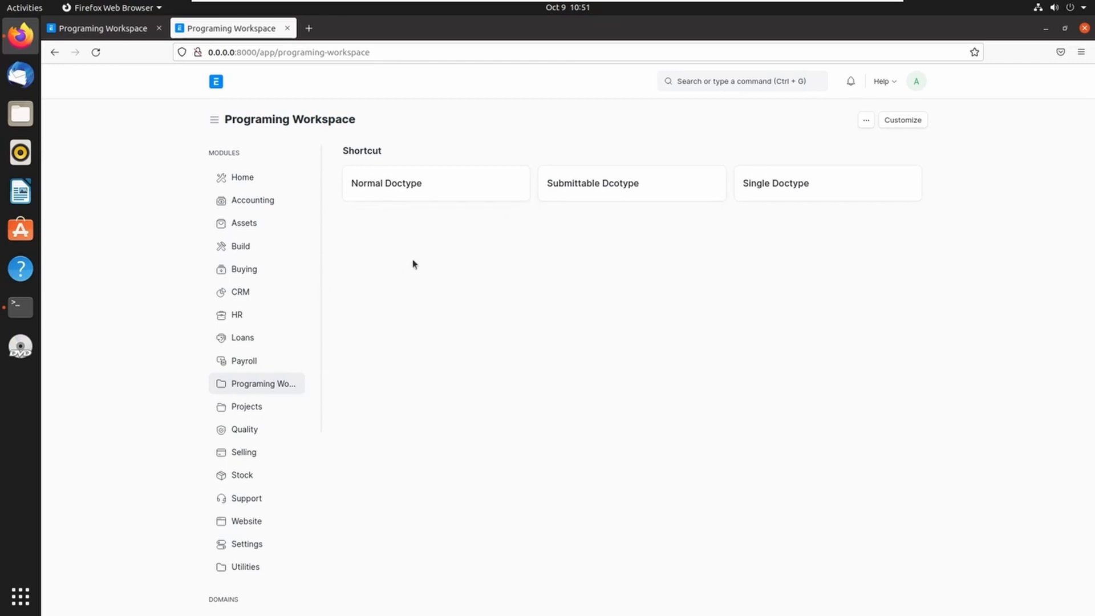
Step: Test the Normal Doctype, Submittable Dcotype and Single Doctype shortcuts, returning to Programing Workspace after each one
click(418, 185)
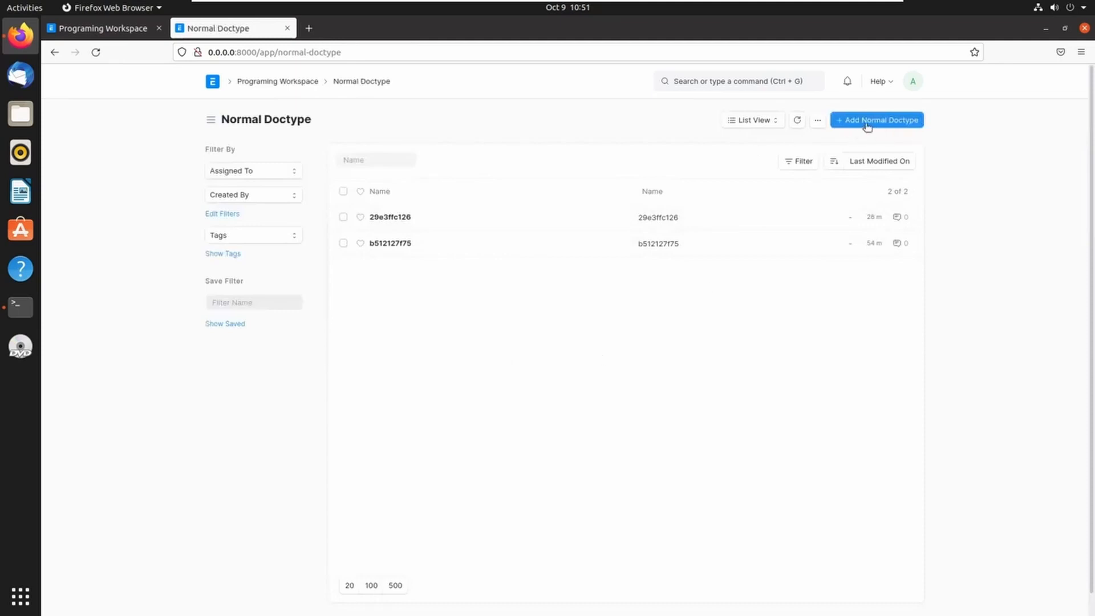
click(265, 85)
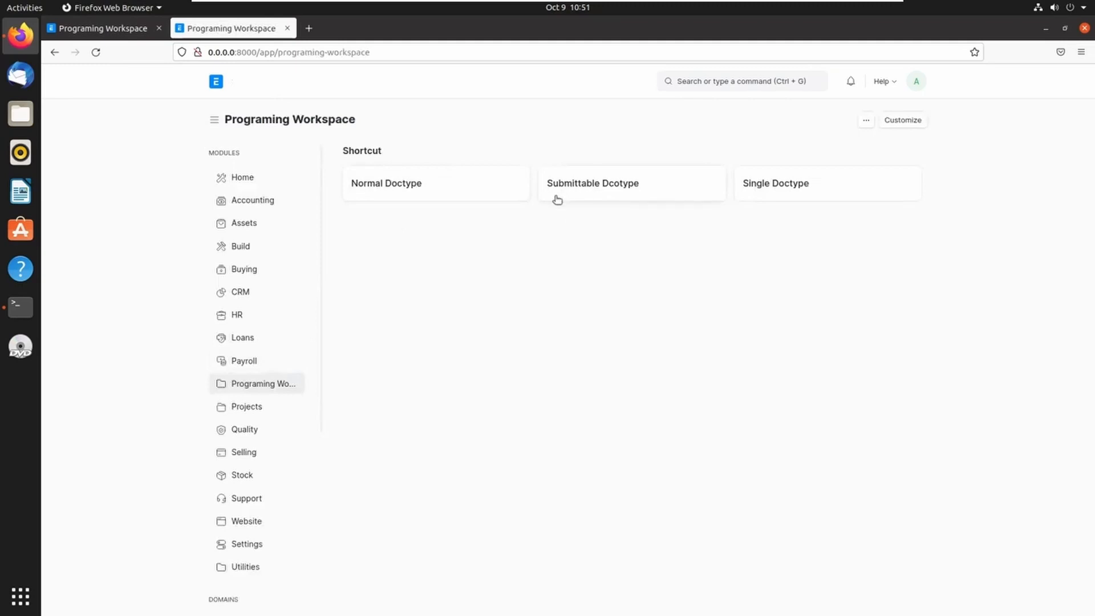
click(611, 189)
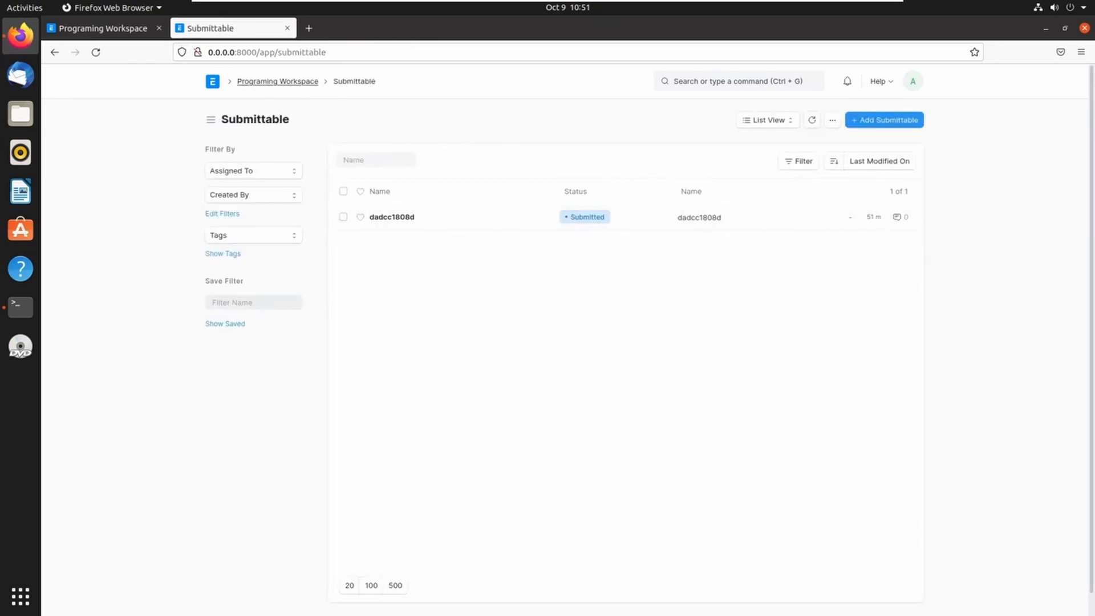
click(260, 81)
click(782, 191)
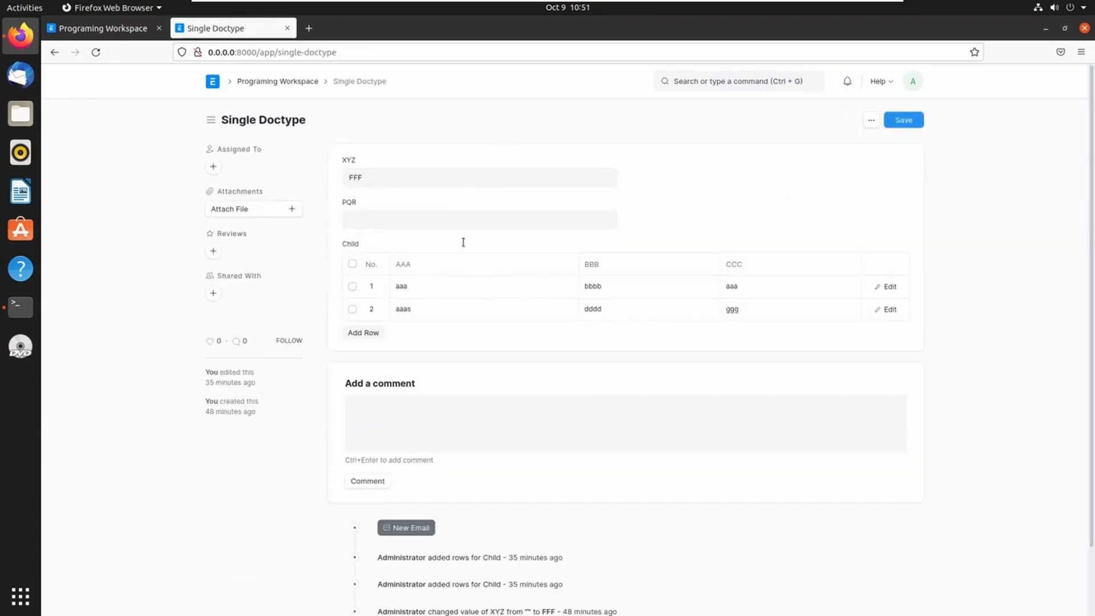
click(274, 82)
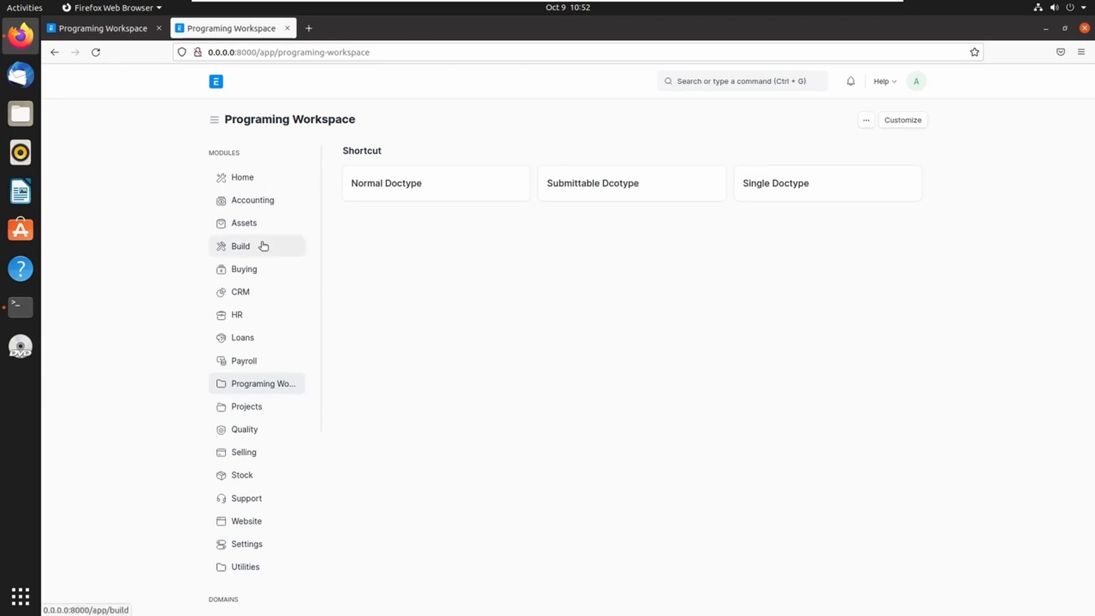
Step: From the Build module's workspace list, open the Programing Workspace record for editing
click(241, 252)
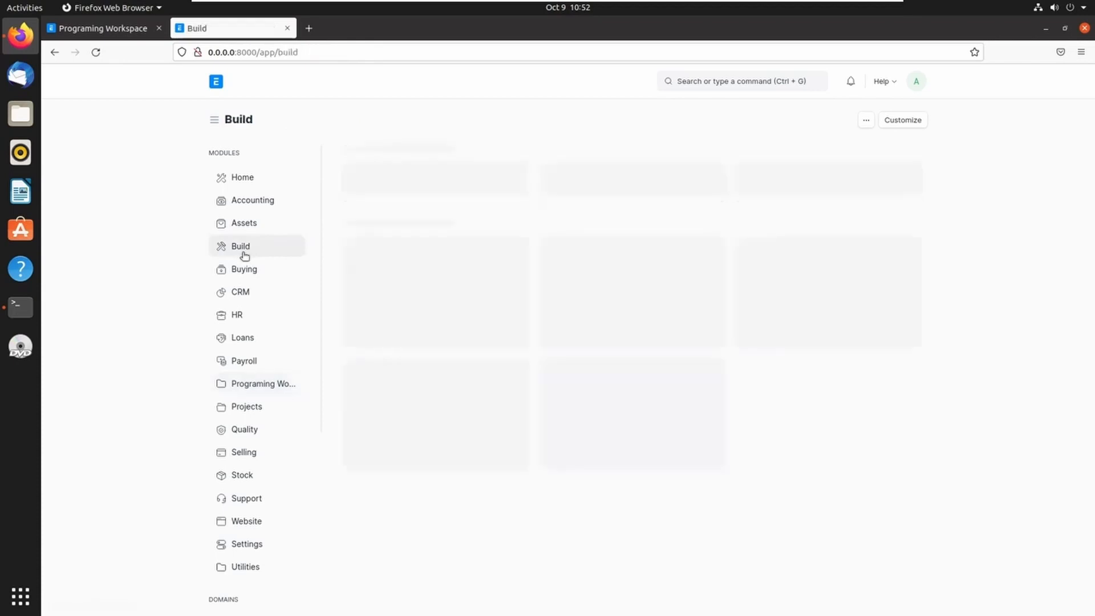
click(611, 196)
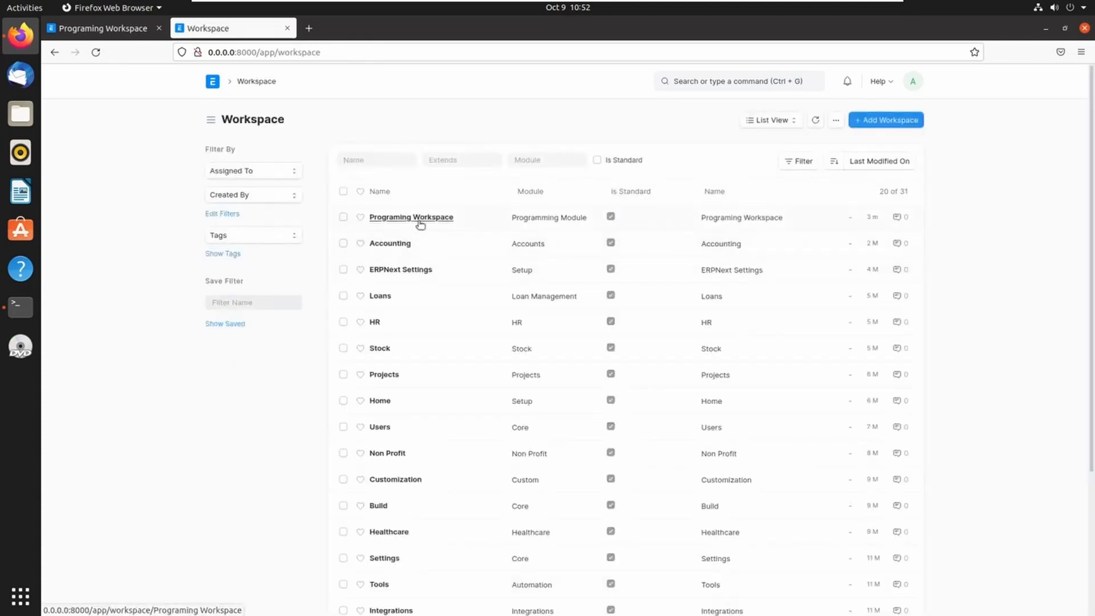
click(421, 221)
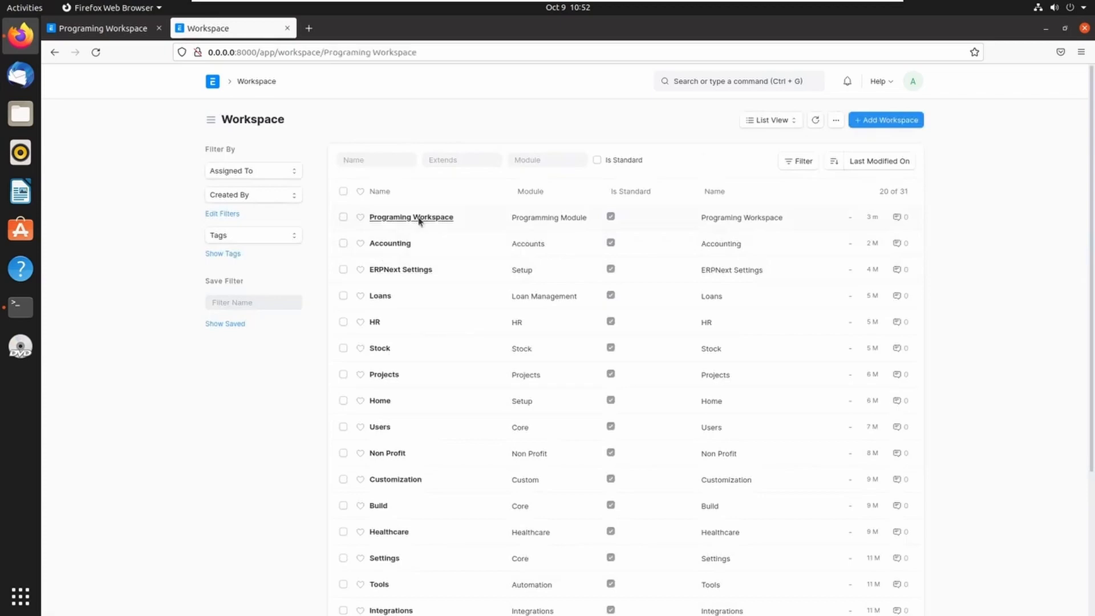
Step: Expand the workspace's Link Cards section and set its label to "Link Cards"
scroll(428, 465, down, 5)
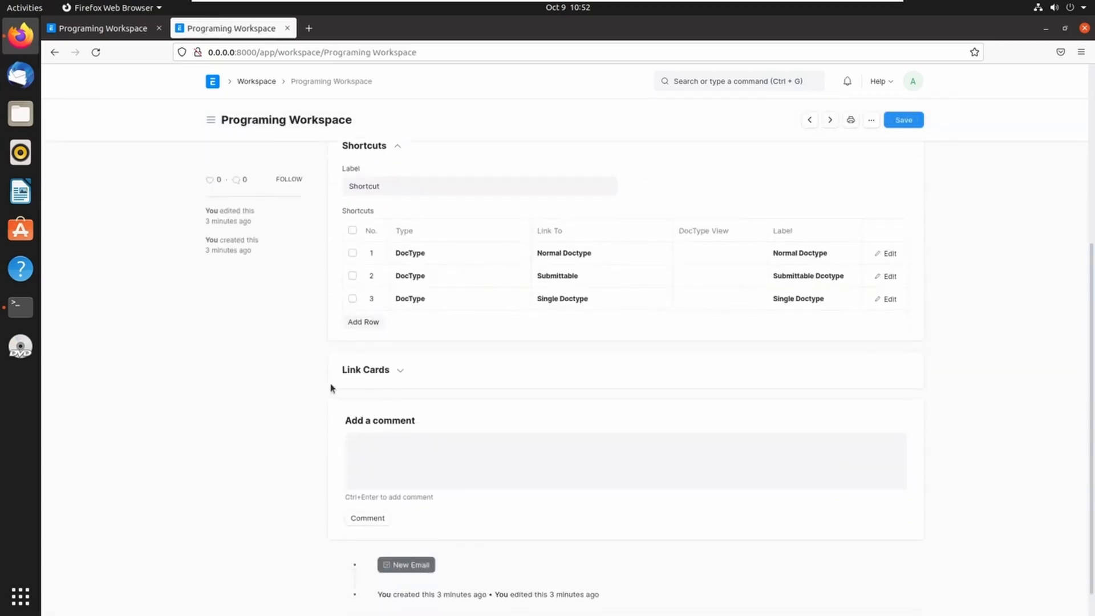
click(402, 372)
scroll(440, 415, down, 2)
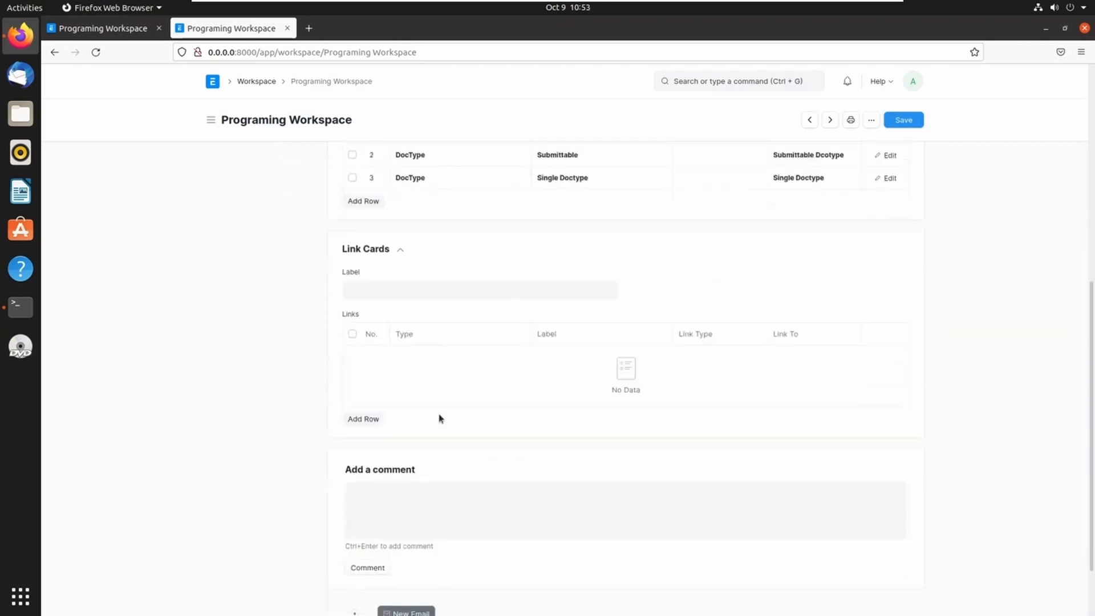
click(378, 284)
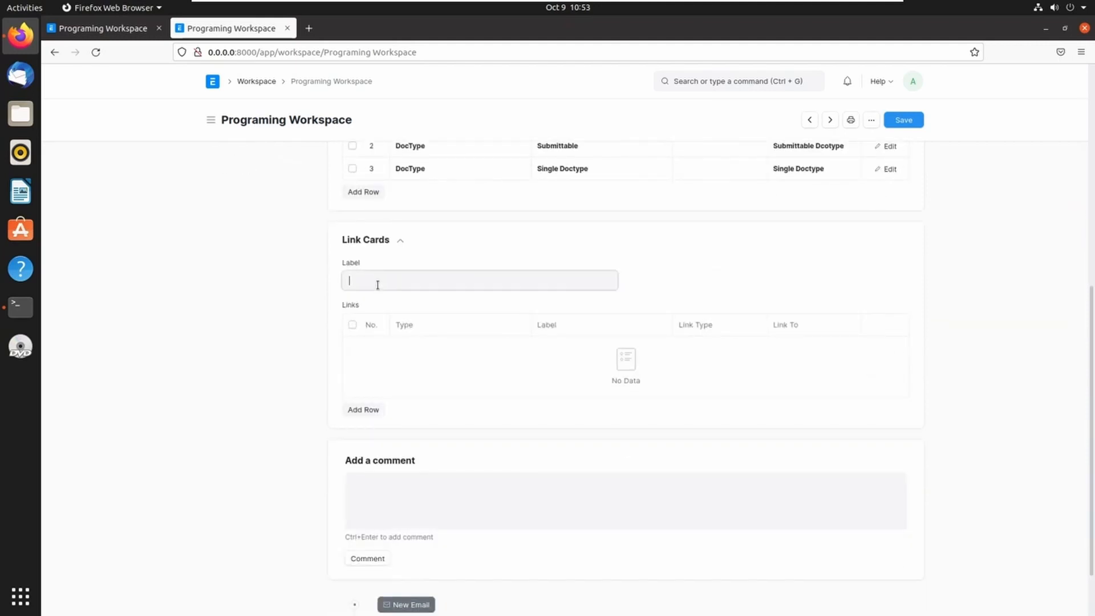
text(Link Cards)
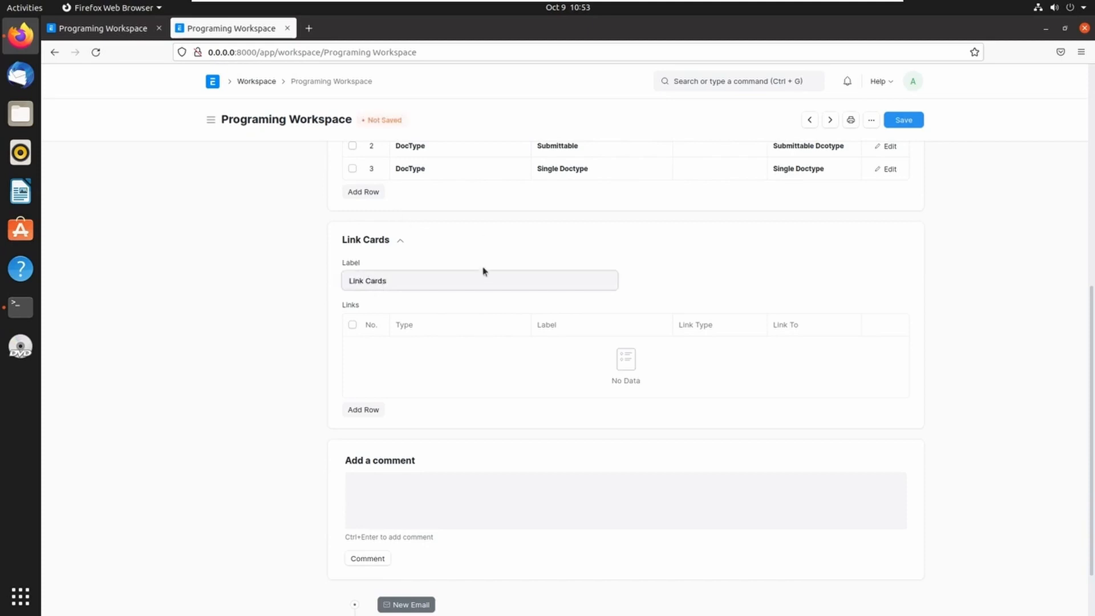
Step: Add a link row pointing to the Normal Doctype DocType and label it "Normal Doctype"
click(359, 410)
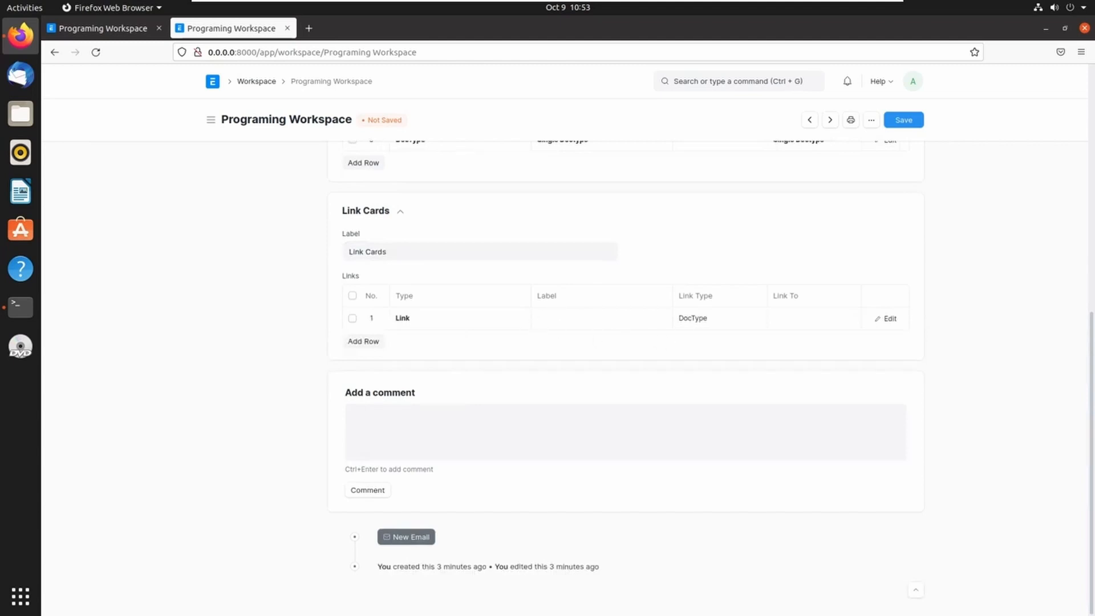
click(467, 319)
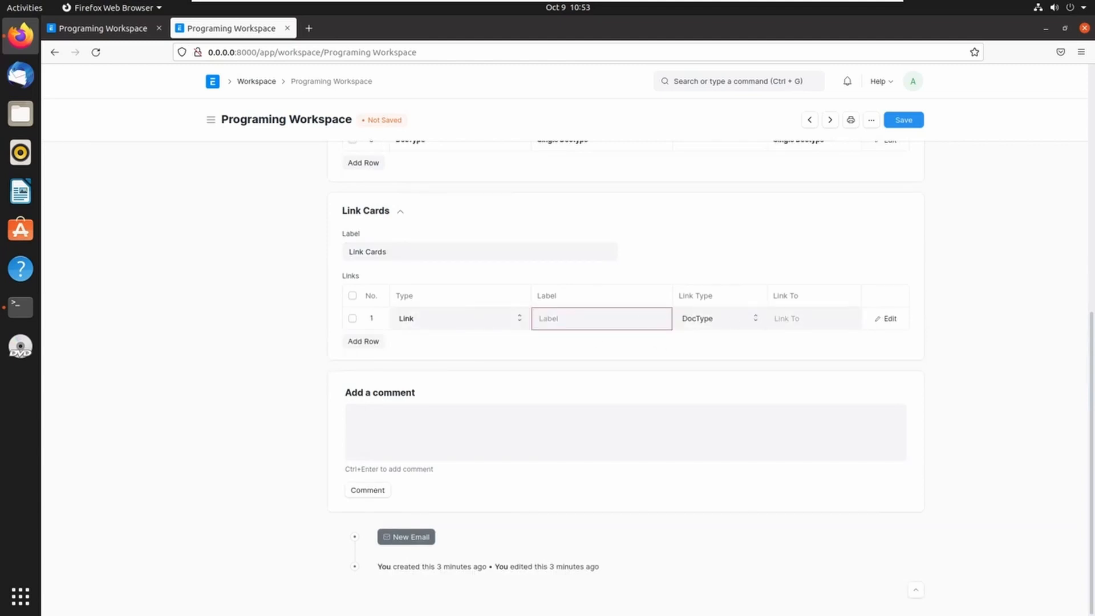
click(782, 317)
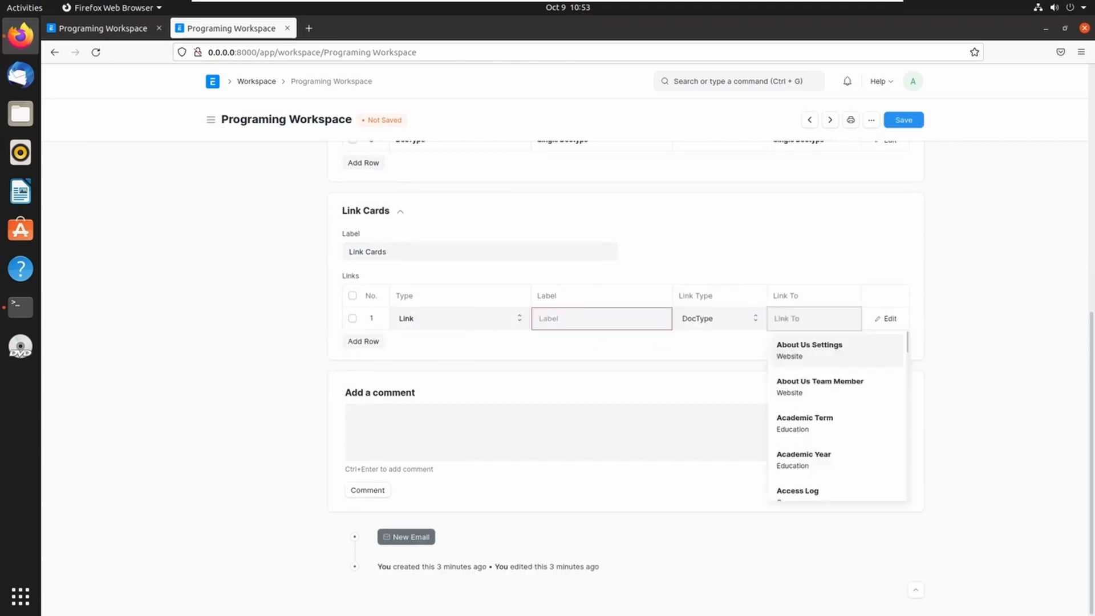
text(nor)
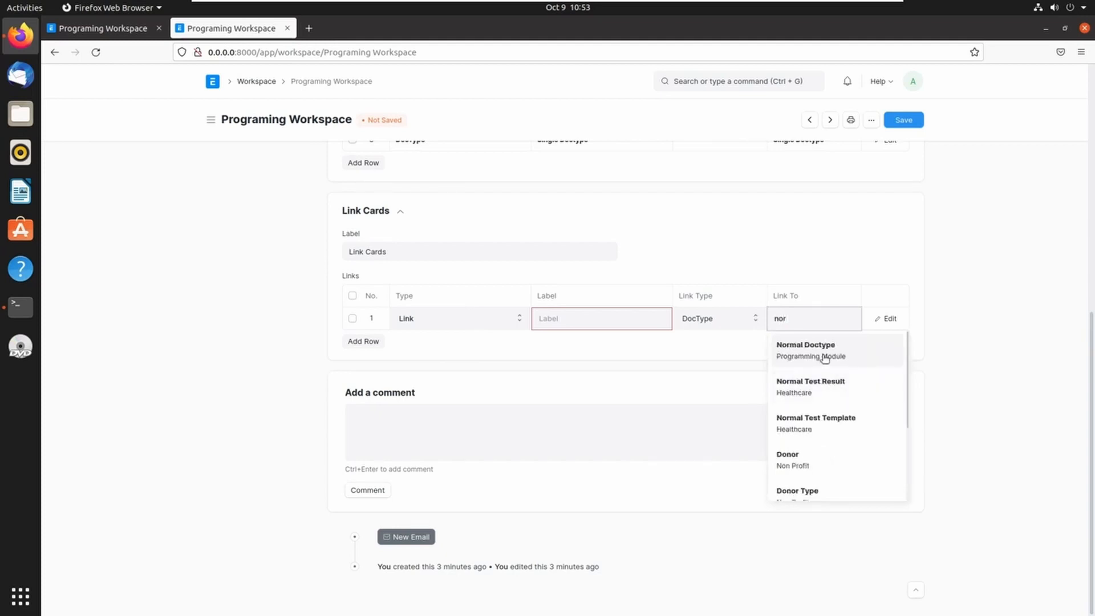
click(831, 358)
drag(839, 317, 756, 322)
key(ctrl+c)
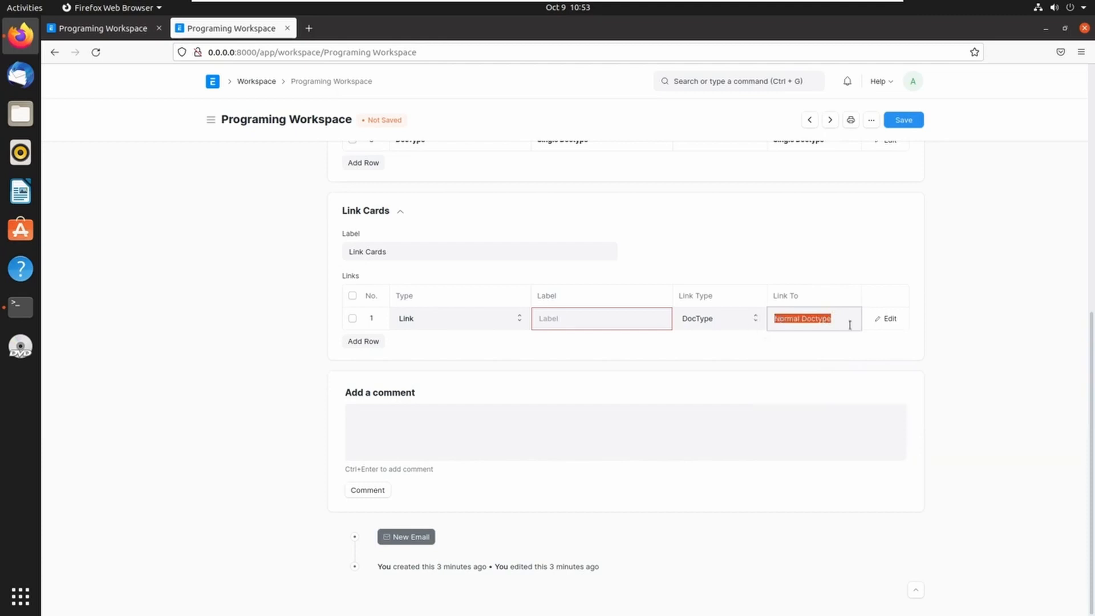
click(612, 321)
key(ctrl+v)
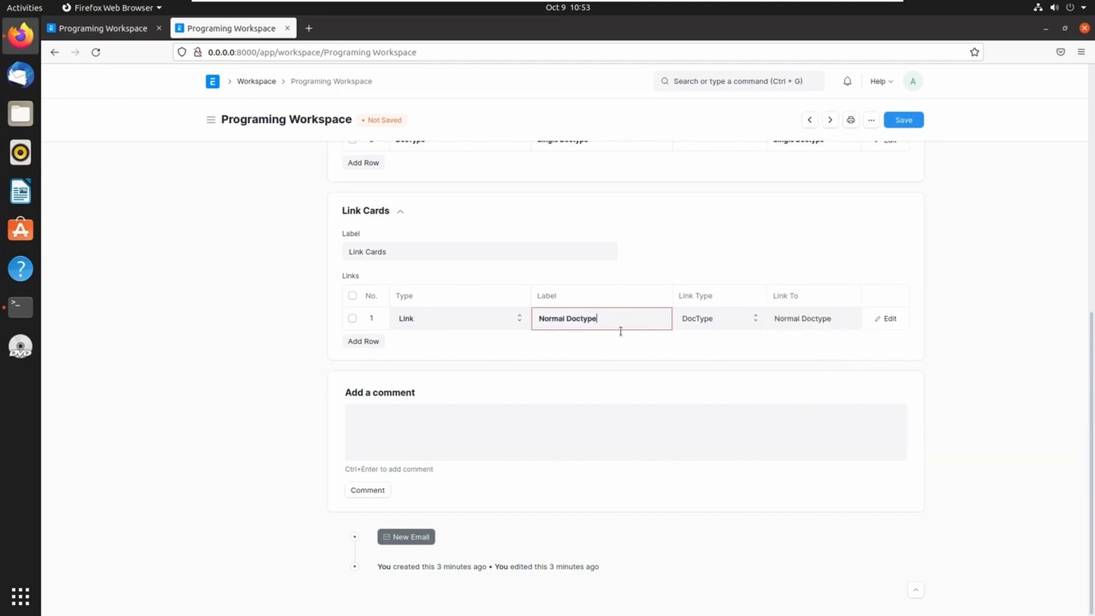
Step: Add a second link row in Link Cards pointing to the Submittable DocType
click(377, 342)
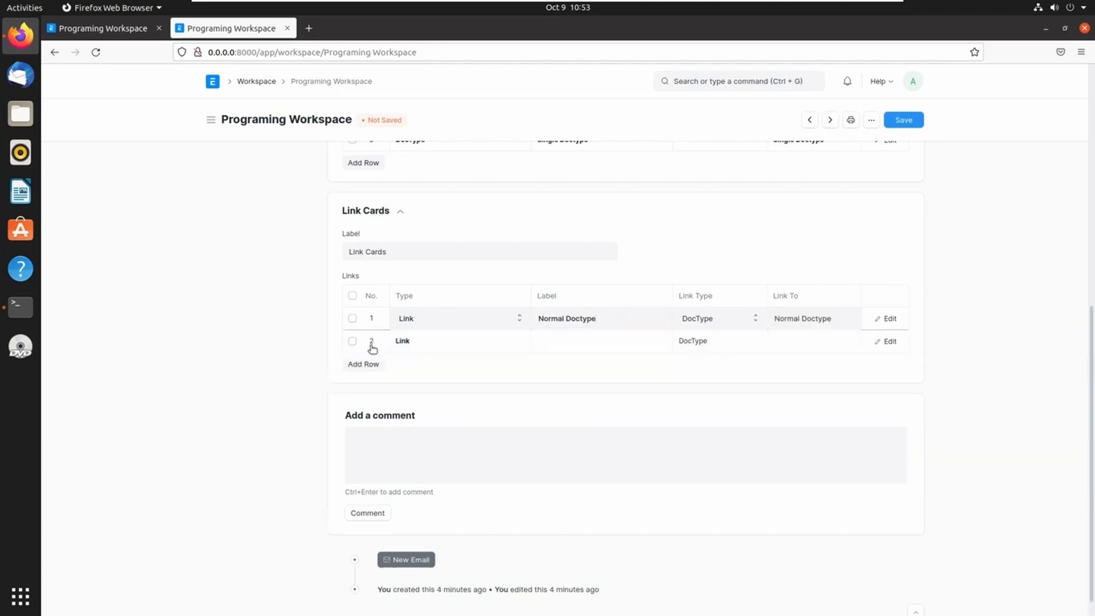
click(564, 342)
click(802, 346)
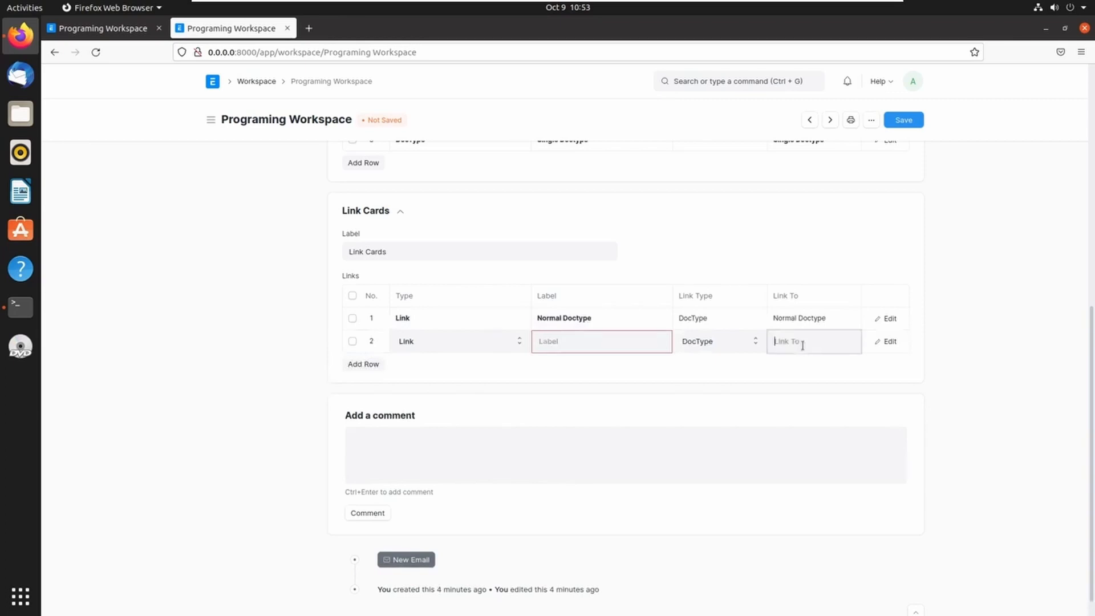
text(sub)
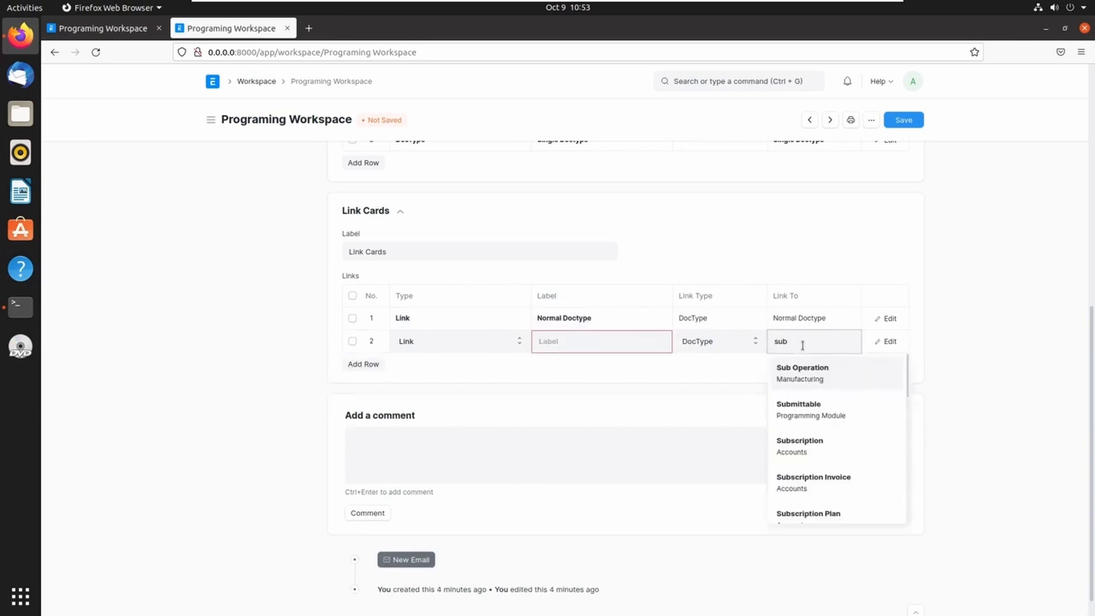
click(821, 409)
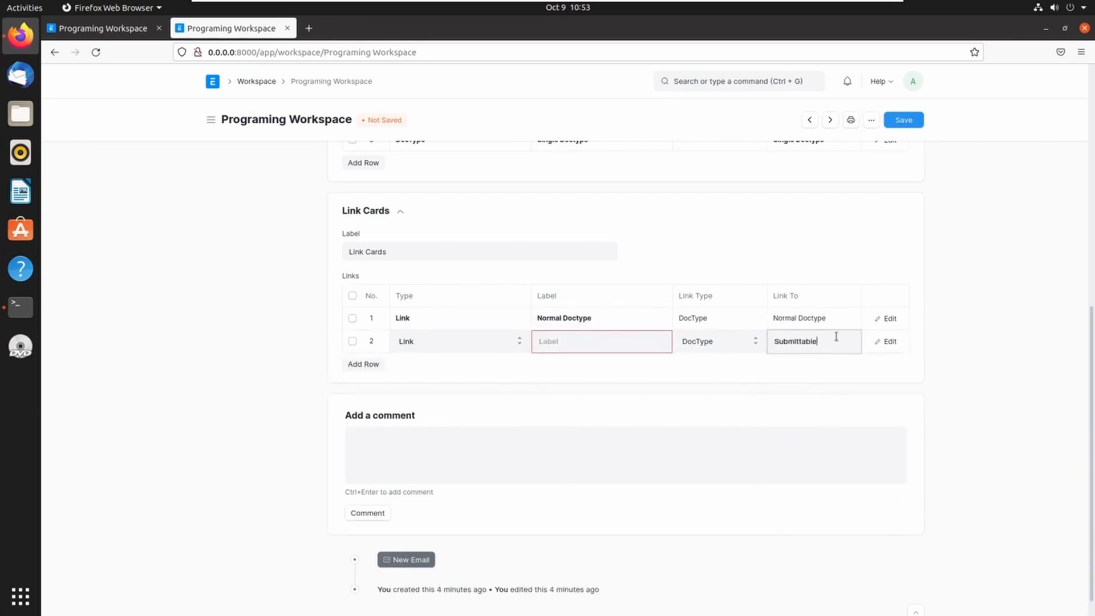
Step: Copy the second shortcut's label "Submittable Dcotype" into the second link row's label and save the workspace
scroll(772, 268, up, 2)
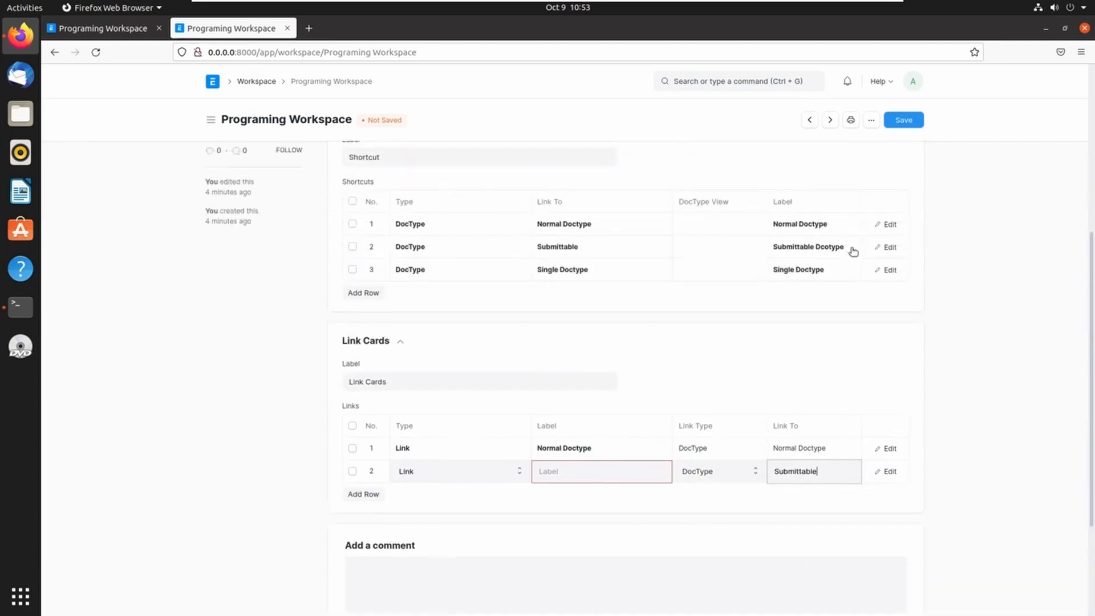
drag(848, 248, 760, 251)
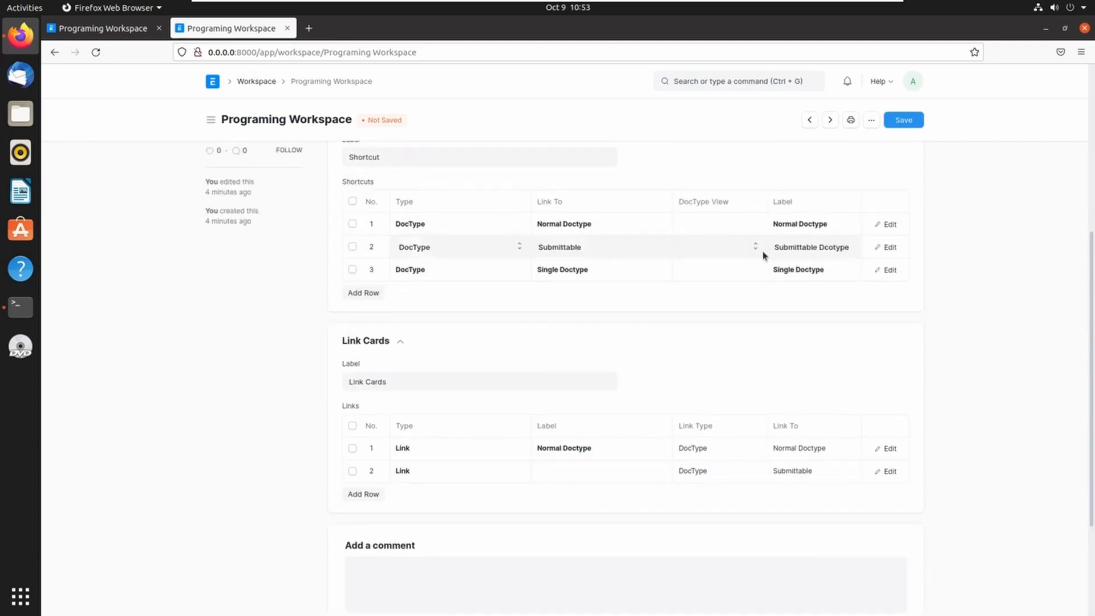
click(830, 250)
key(ctrl+a)
key(ctrl+c)
click(593, 470)
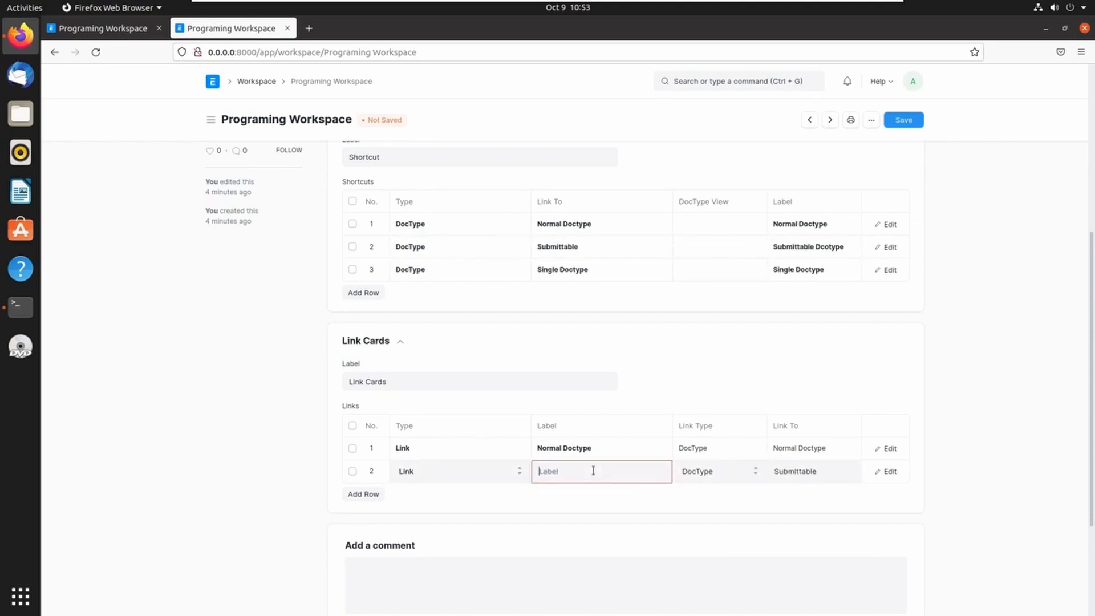
key(ctrl+v)
key(ctrl+s)
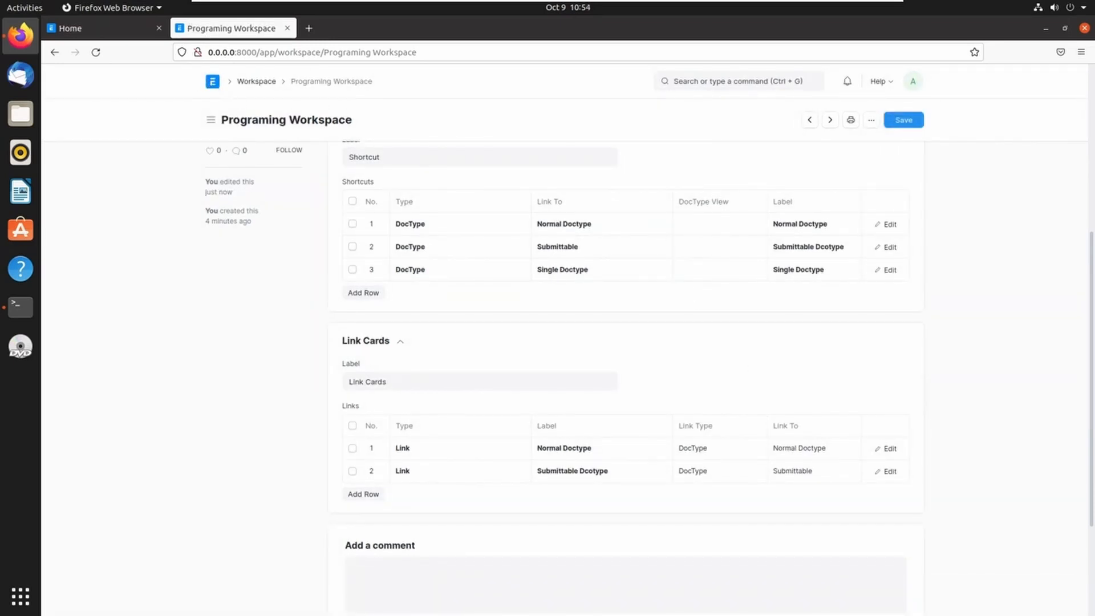
Step: Return to the home page, reload the desk and reopen Programing Workspace to check its link cards
click(212, 82)
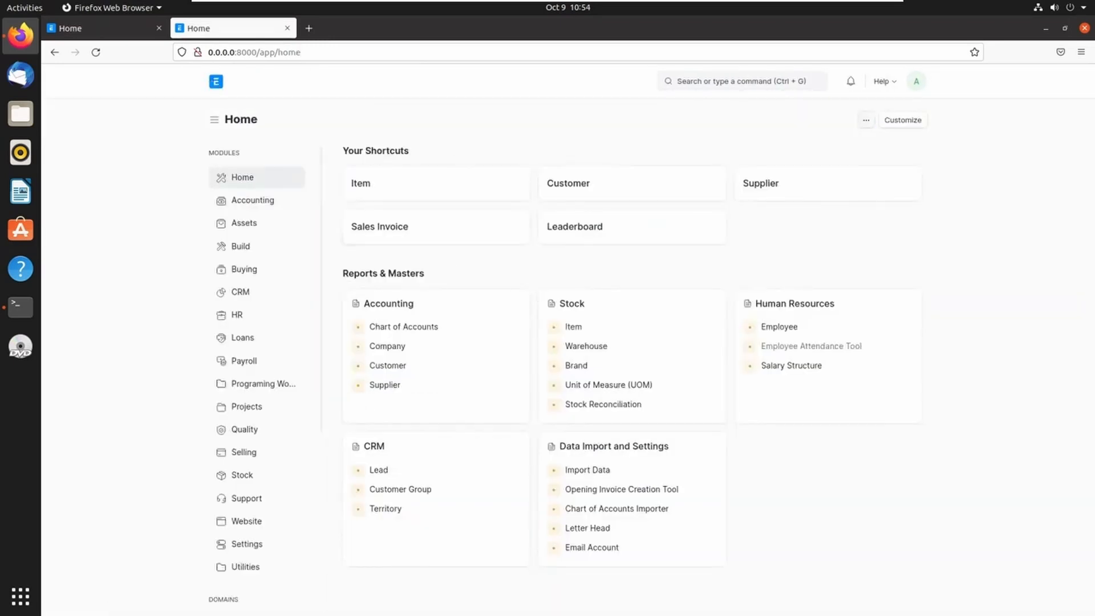
click(917, 81)
click(878, 170)
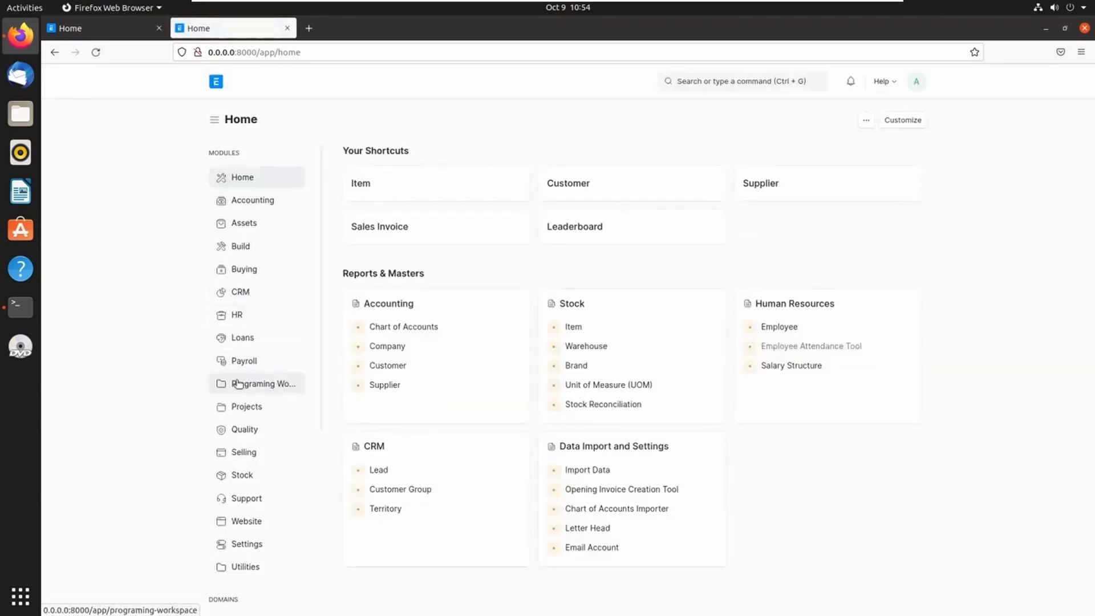
click(260, 384)
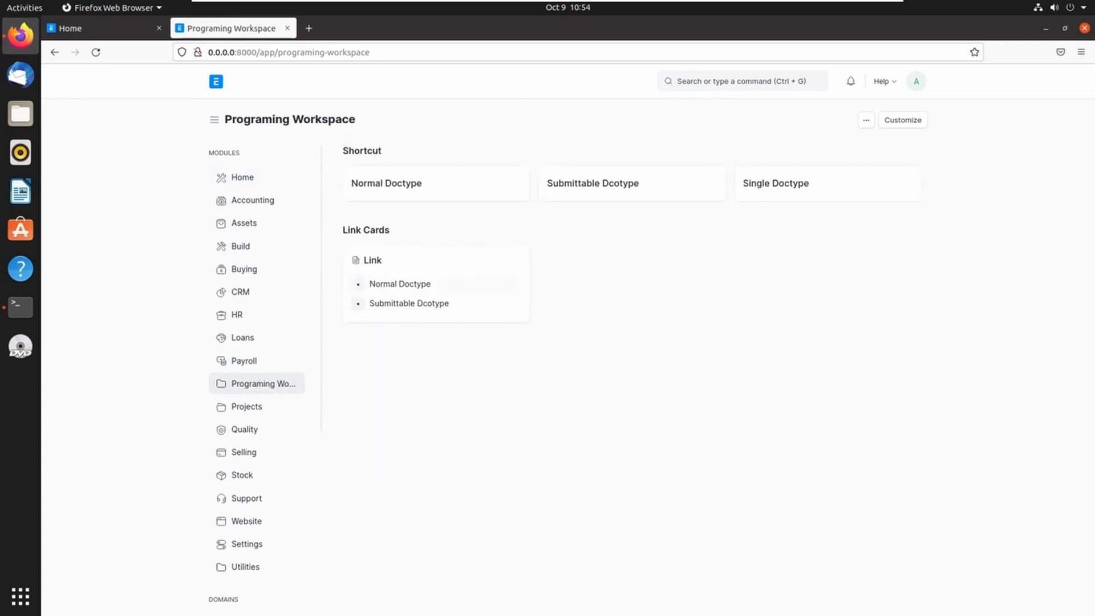
Step: Test the Normal Doctype link in the Link card and return to Programing Workspace
click(402, 284)
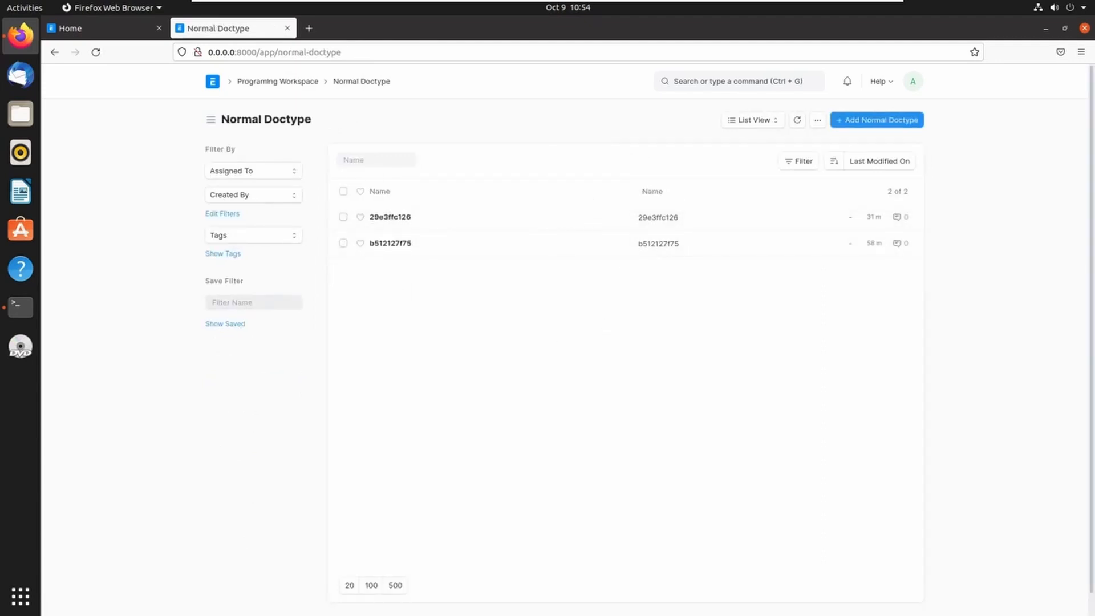
click(261, 83)
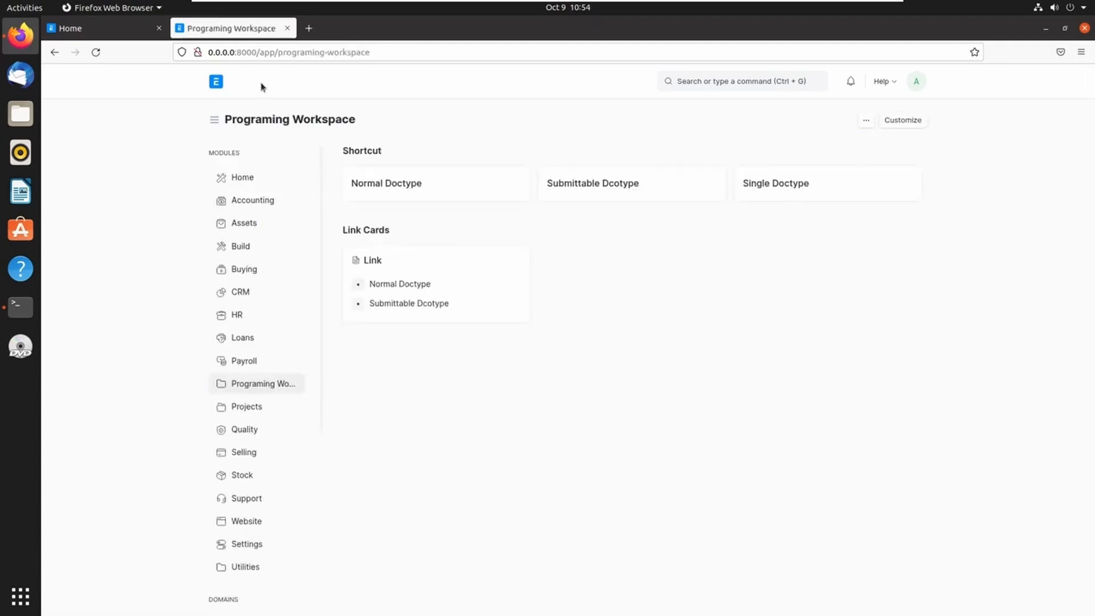
Step: Test the Submittable Dcotype link in the Link card and return to Programing Workspace
click(409, 308)
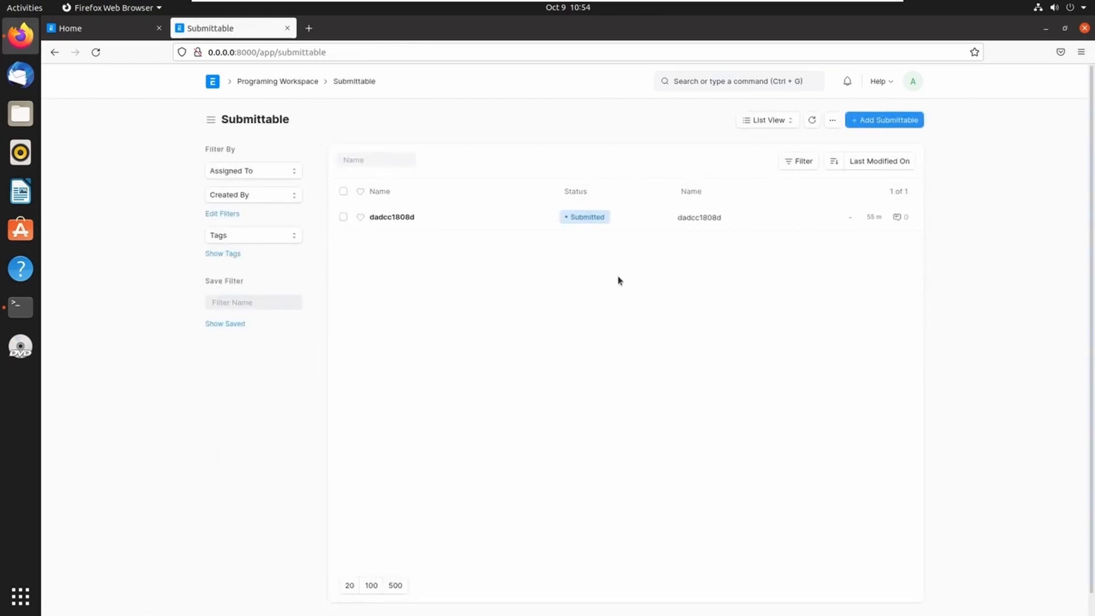
click(277, 82)
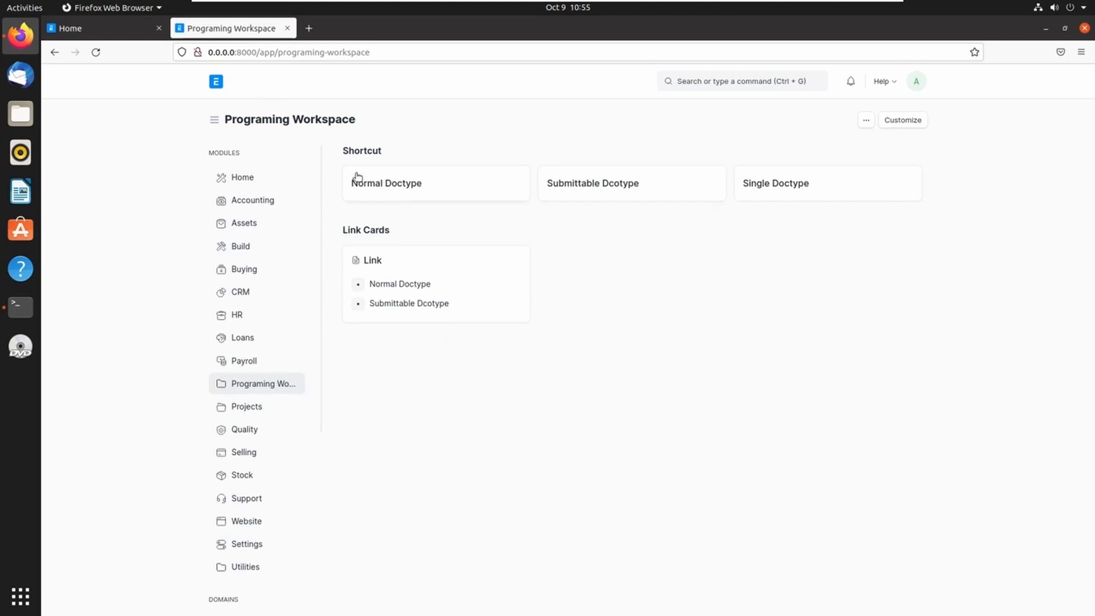
Step: Open the Programing Workspace record from the Build module's Workspace list at its Link Cards section
click(258, 244)
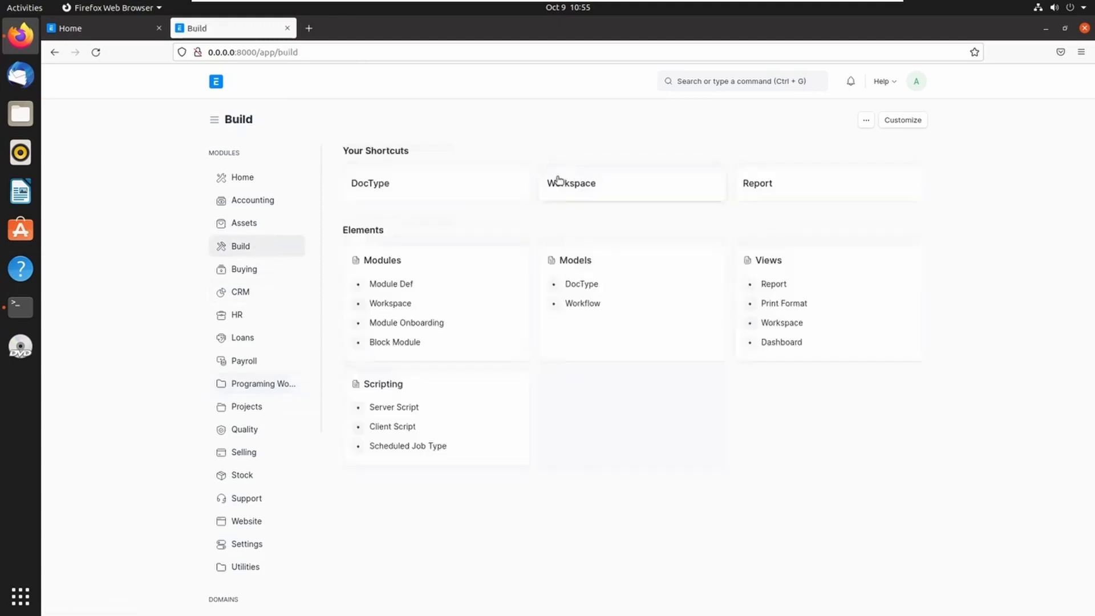
click(604, 184)
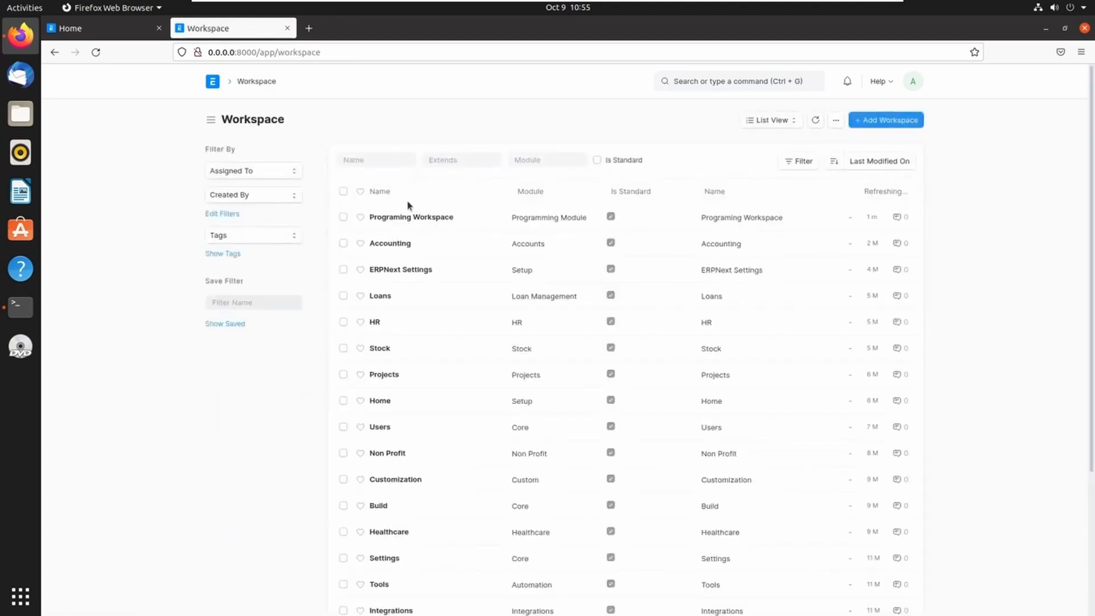
click(411, 217)
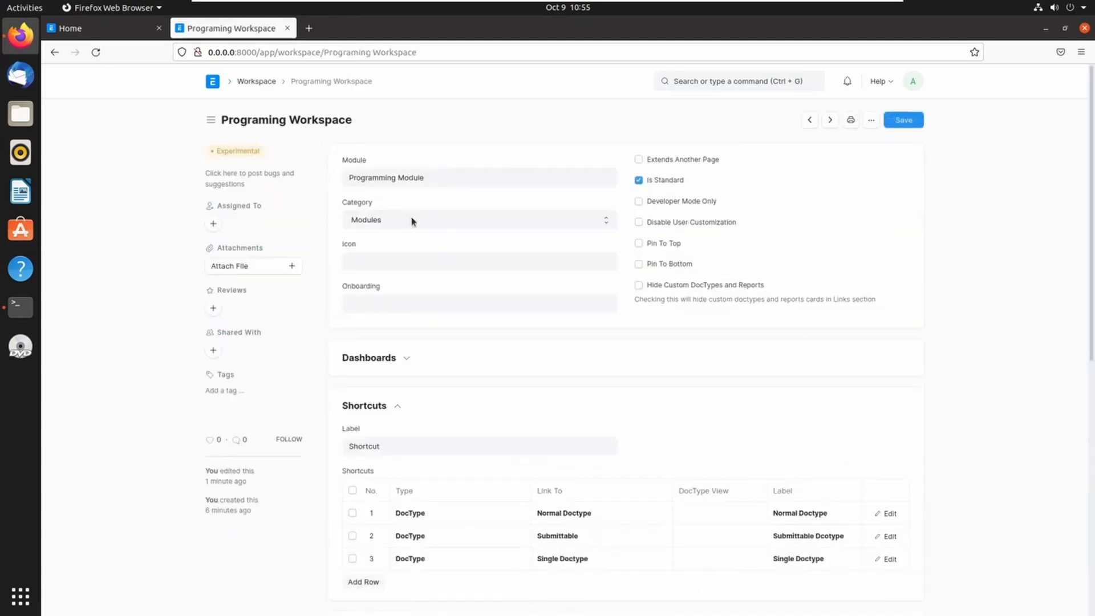
scroll(455, 437, down, 5)
scroll(419, 473, down, 3)
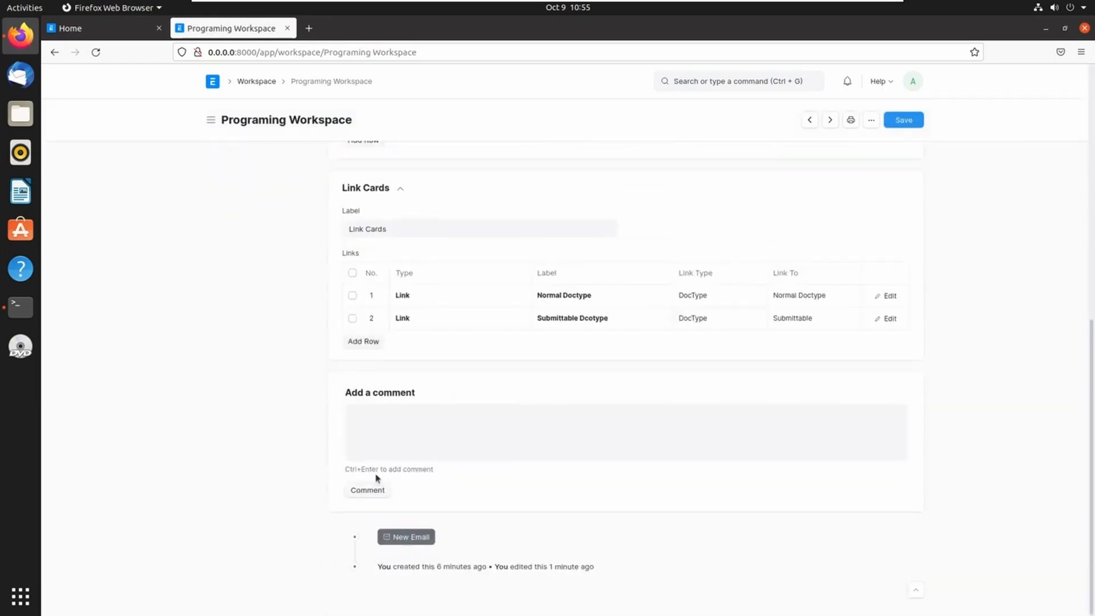
Step: Add a third row of type Card Break labelled "Link 2" to the Link Cards links and save the workspace
click(371, 345)
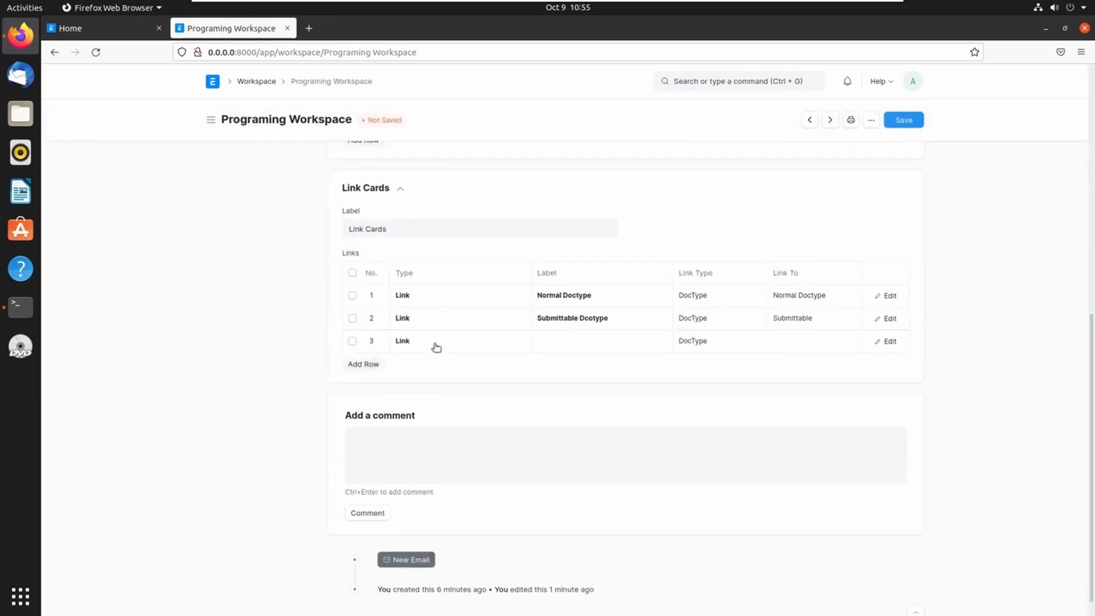
click(436, 347)
click(437, 342)
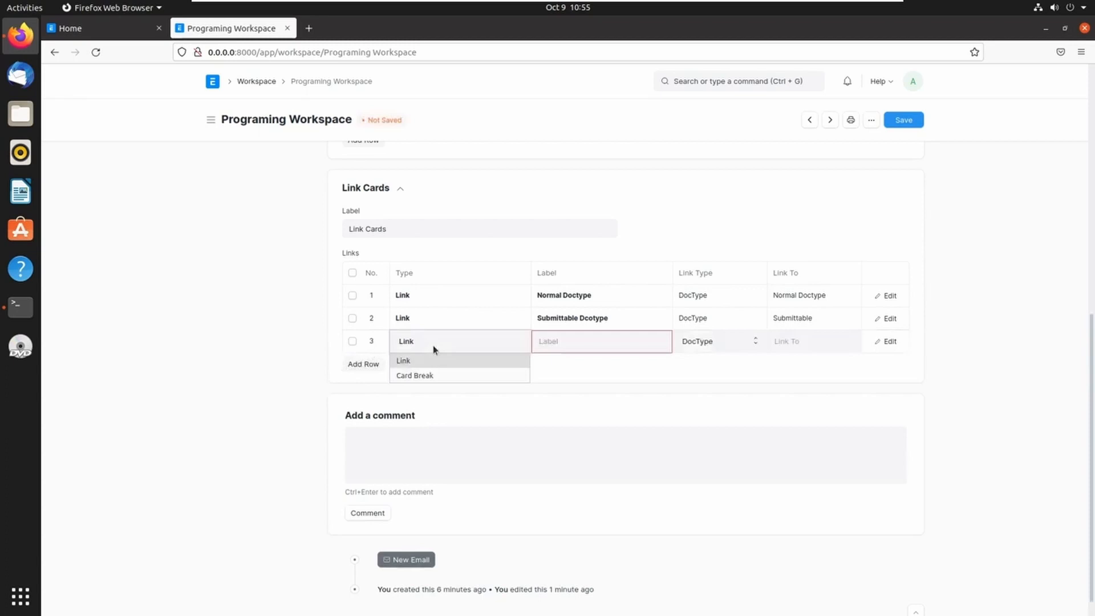
click(431, 376)
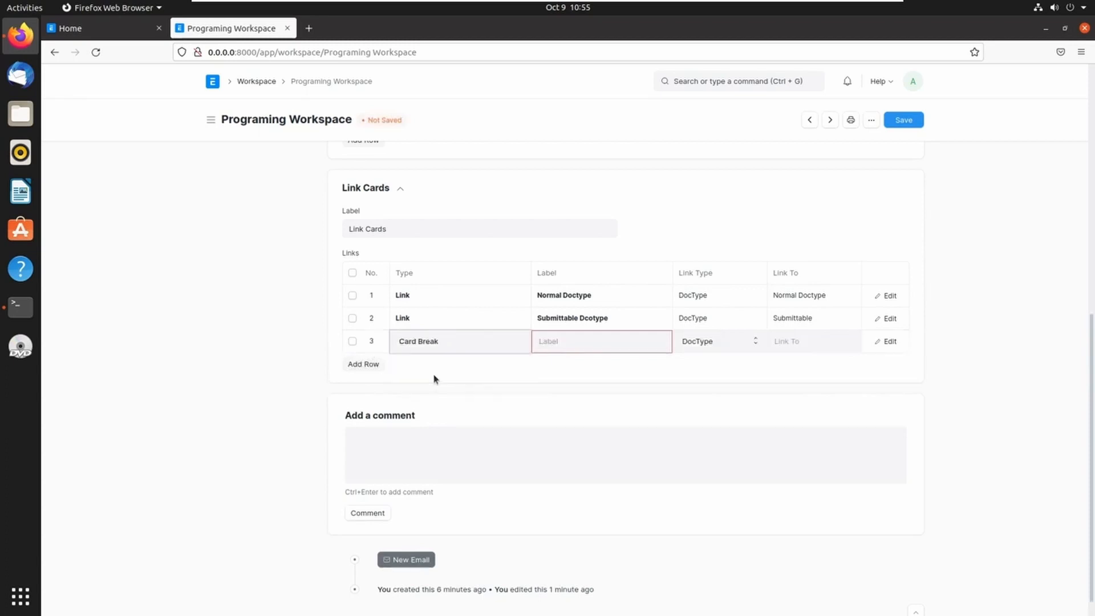
click(573, 340)
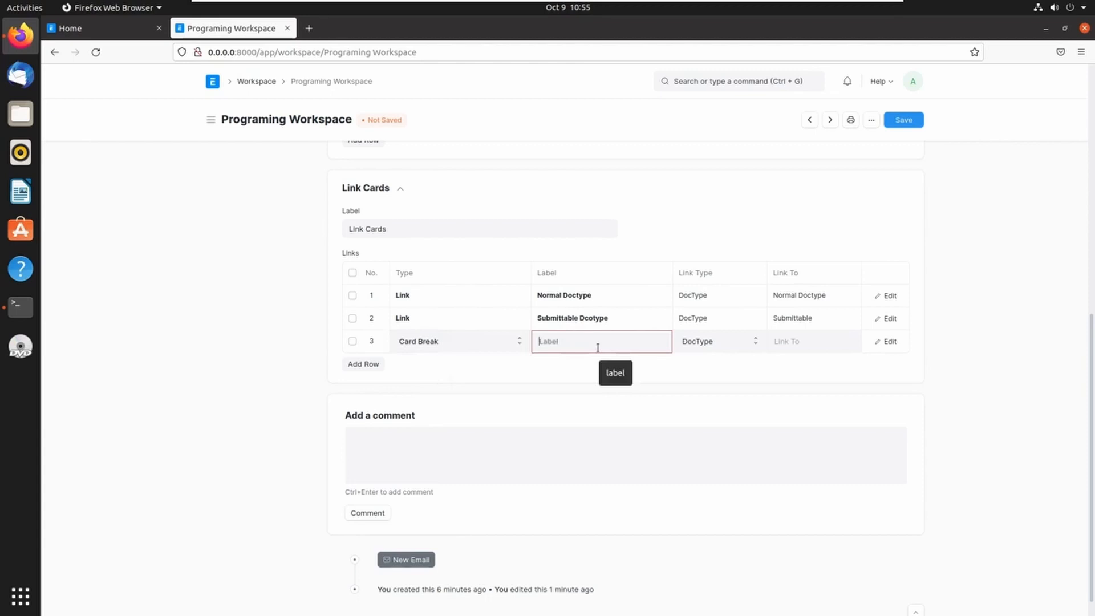
text(Link 2)
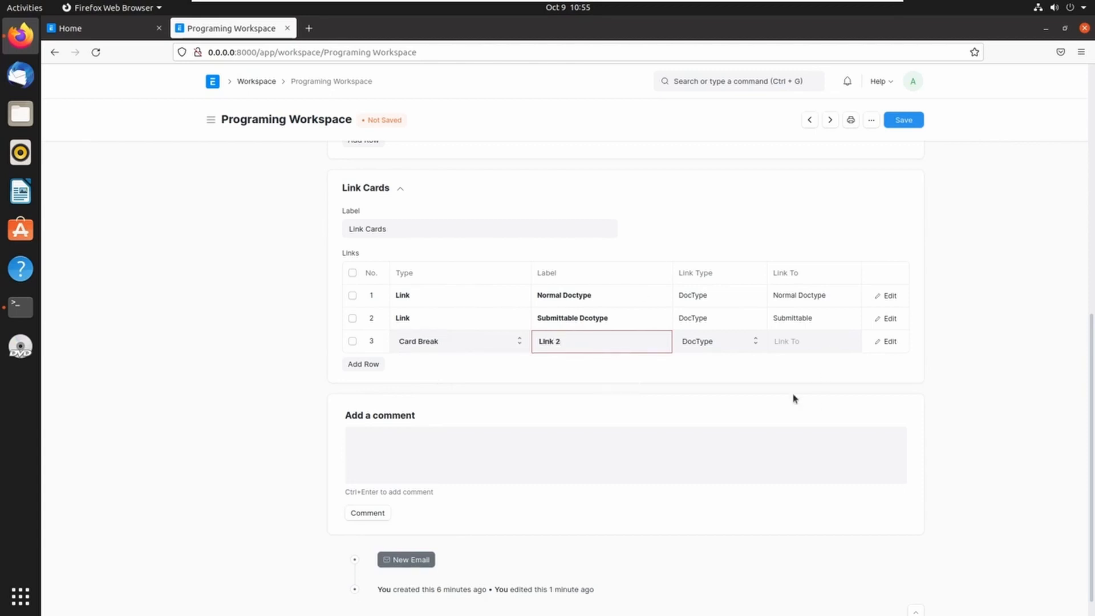
key(ctrl+s)
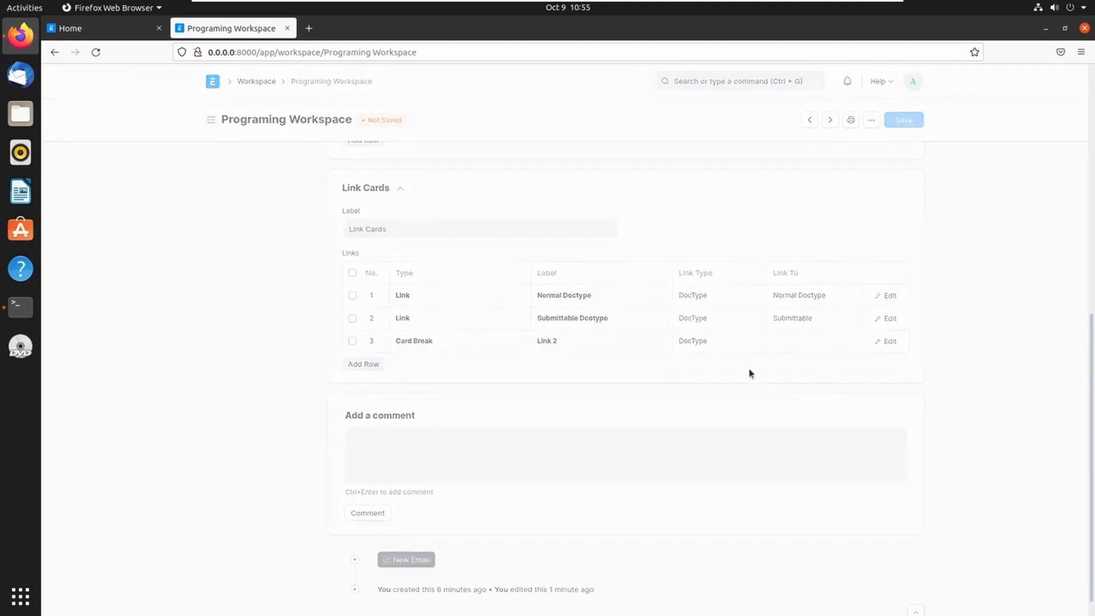
Step: Add a fourth link row below the Link 2 card break, pointing to the Single Doctype DocType
click(363, 364)
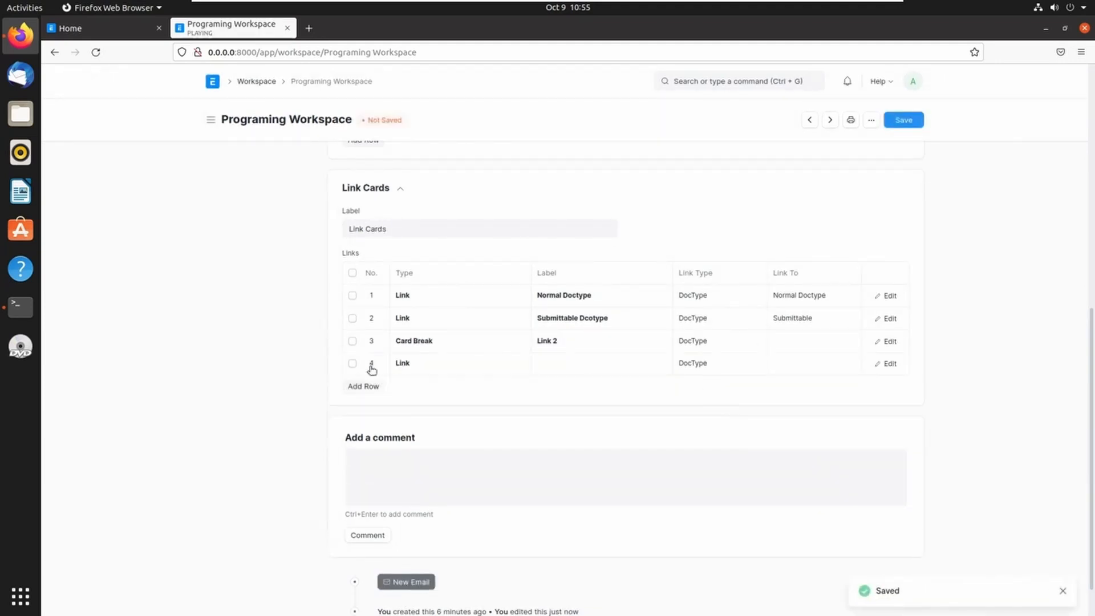
click(431, 368)
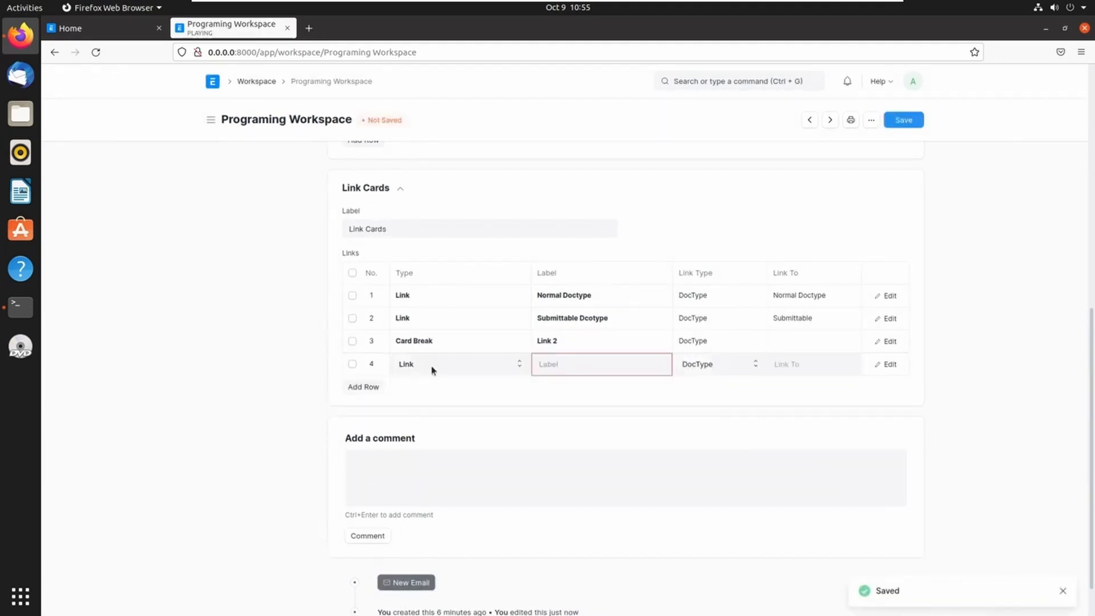
click(786, 364)
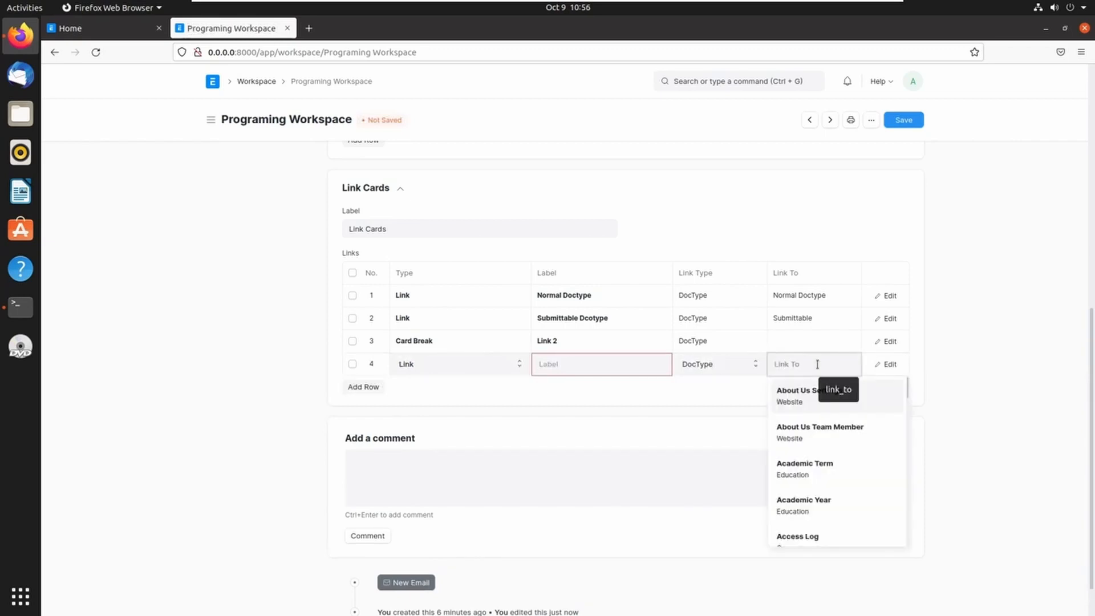
text(sin)
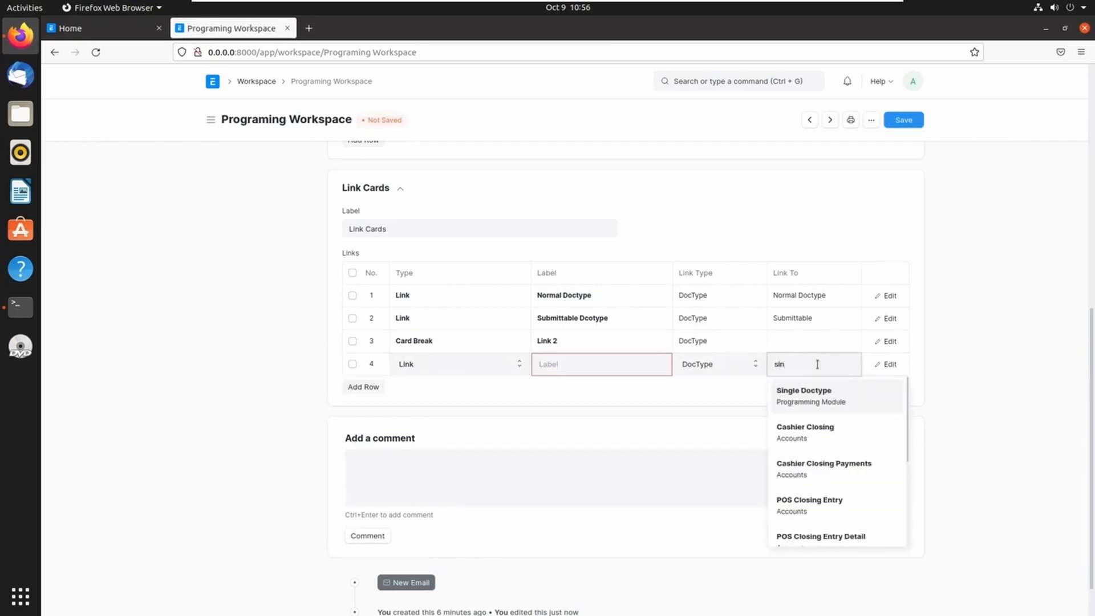
click(819, 397)
Step: Copy the fourth row's link target "Single Doctype" into its label and save the workspace
drag(833, 365, 636, 381)
key(ctrl+c)
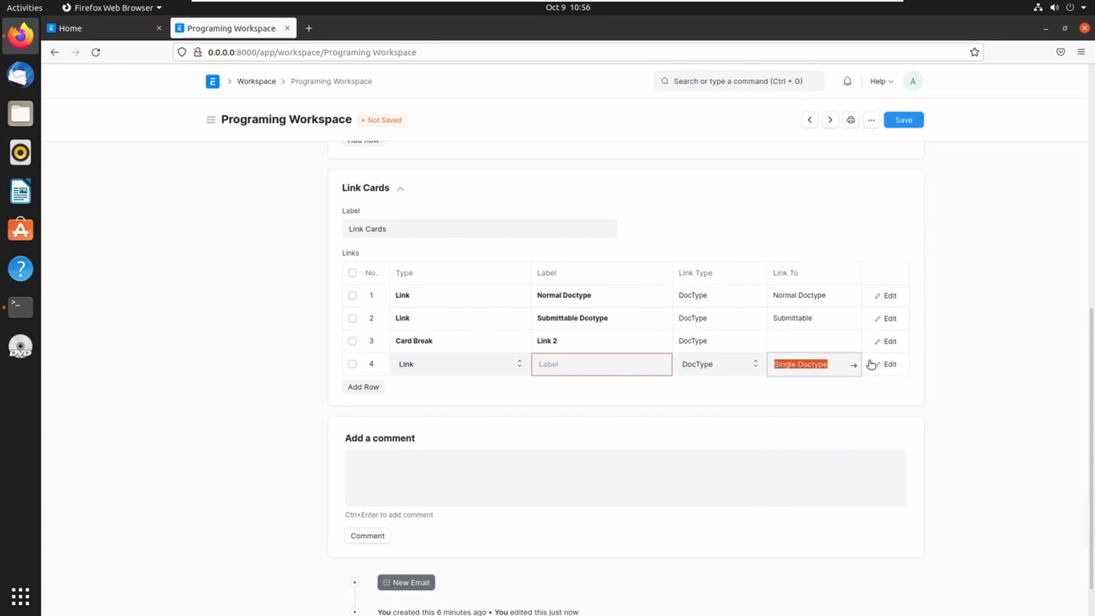
click(567, 362)
key(ctrl+v)
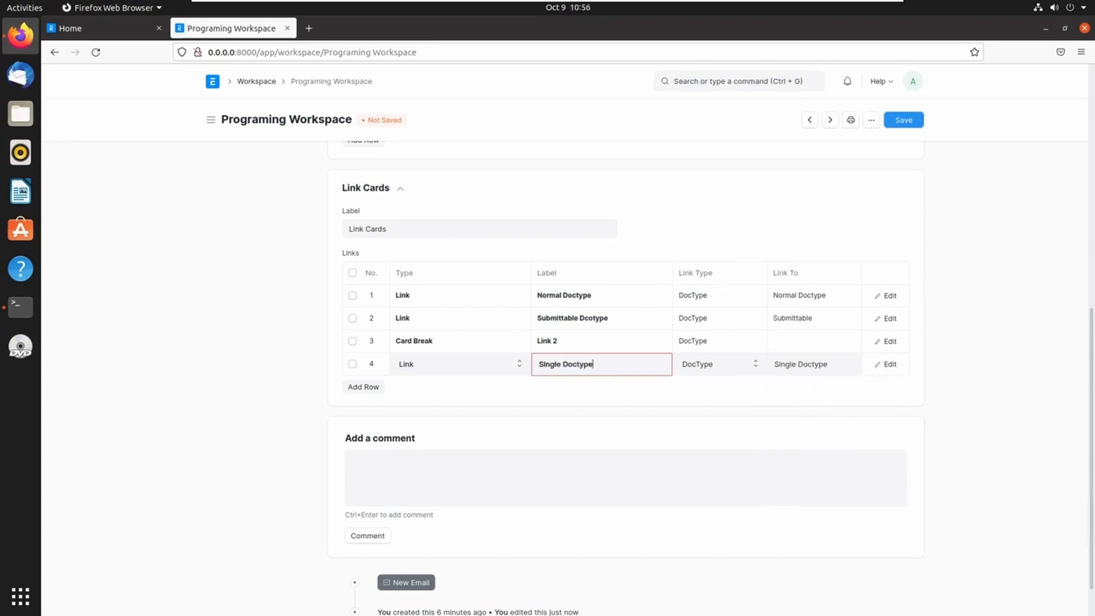
key(ctrl+s)
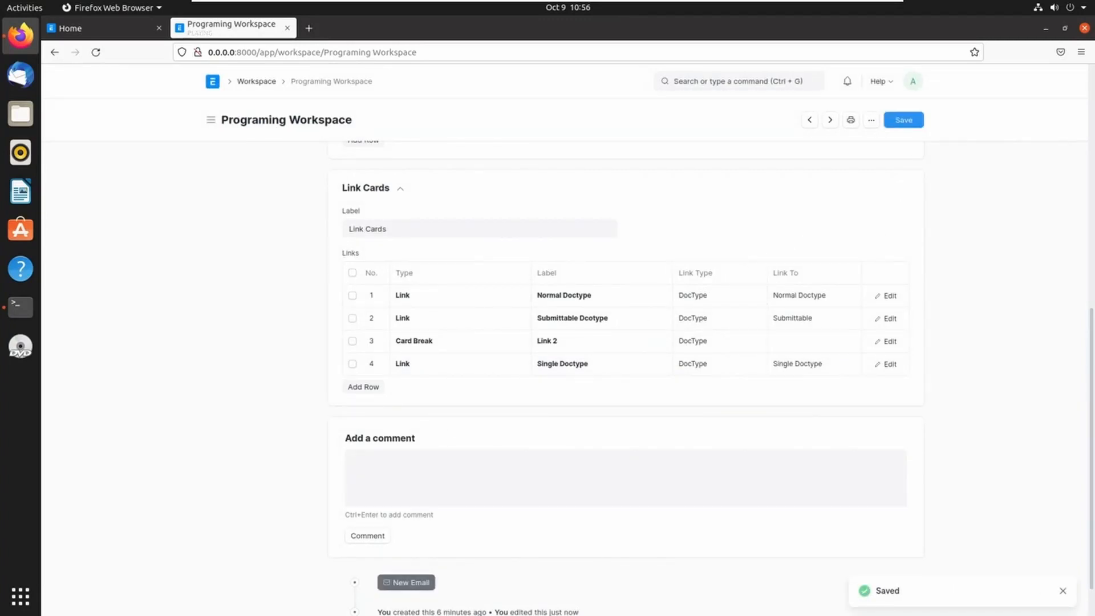
Step: Go back to the home page, reload the desk and open Programing Workspace to check the Link 2 card
click(222, 83)
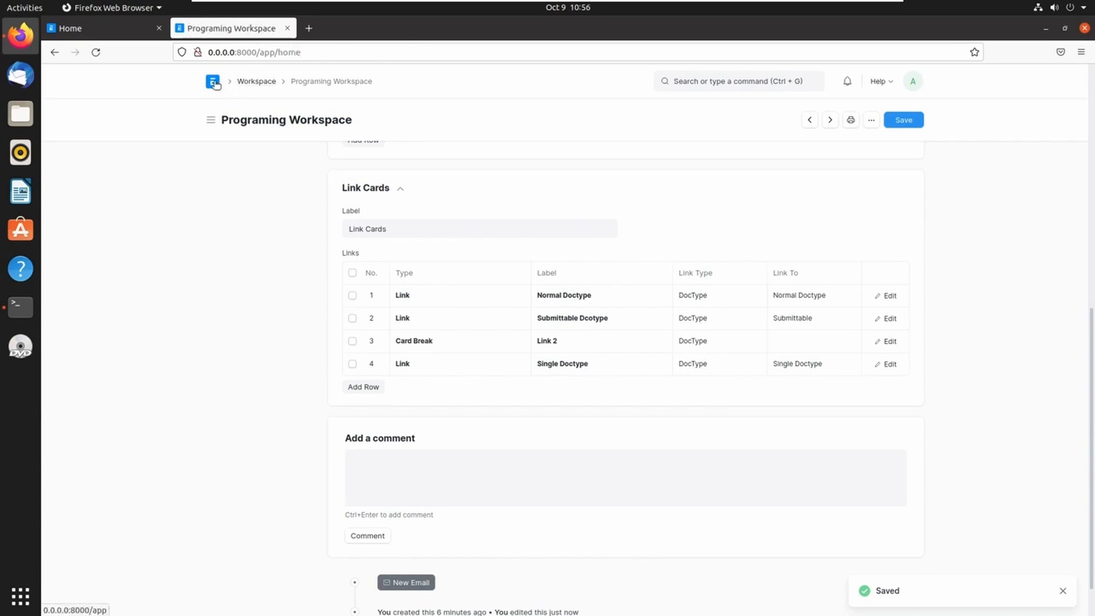
click(916, 83)
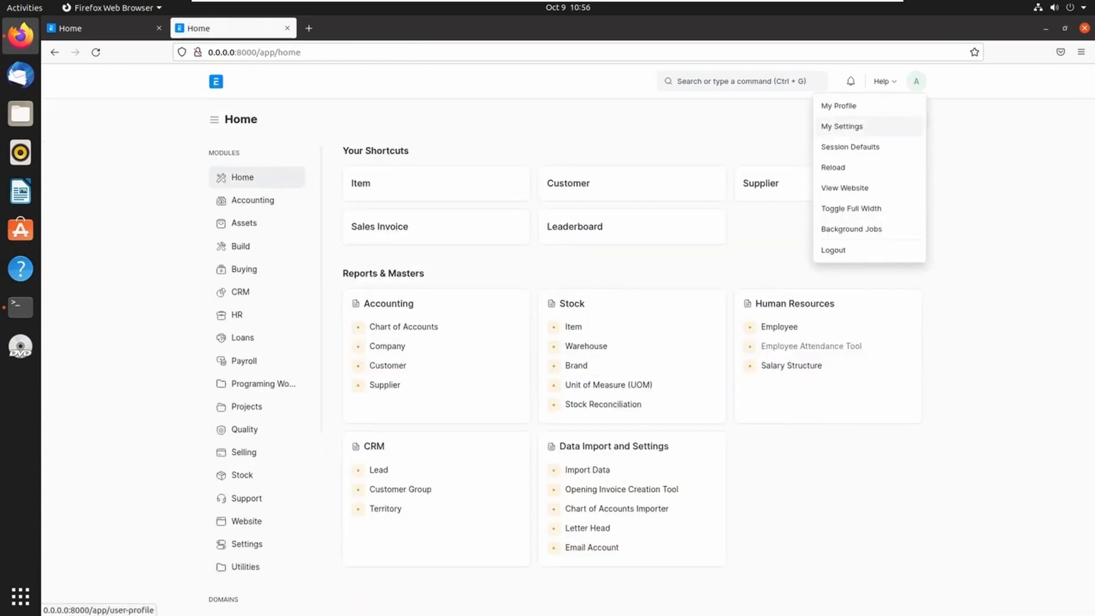
click(850, 169)
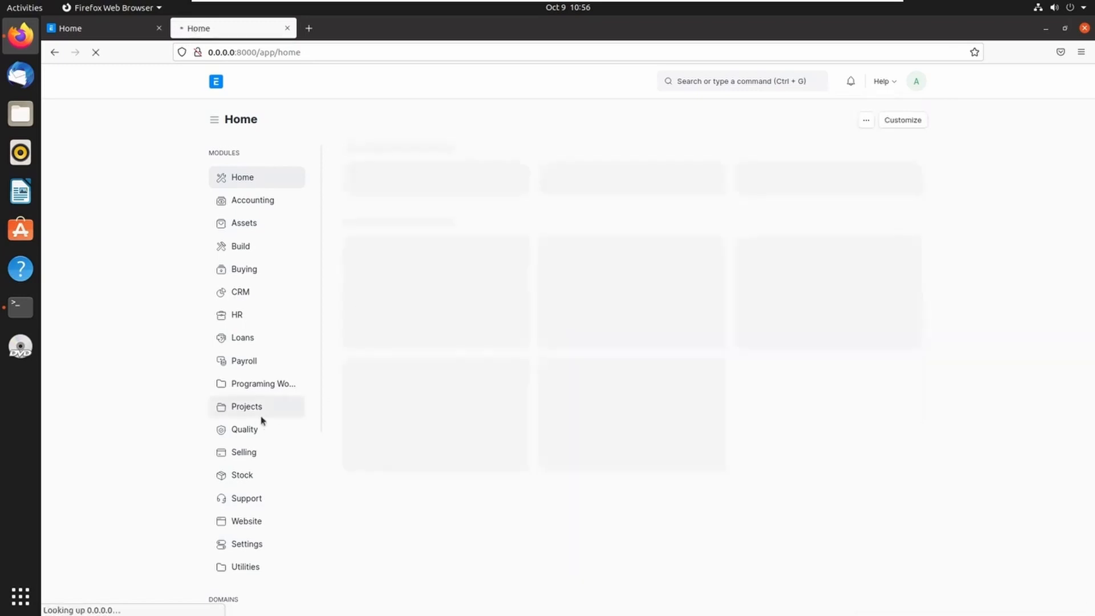
click(275, 386)
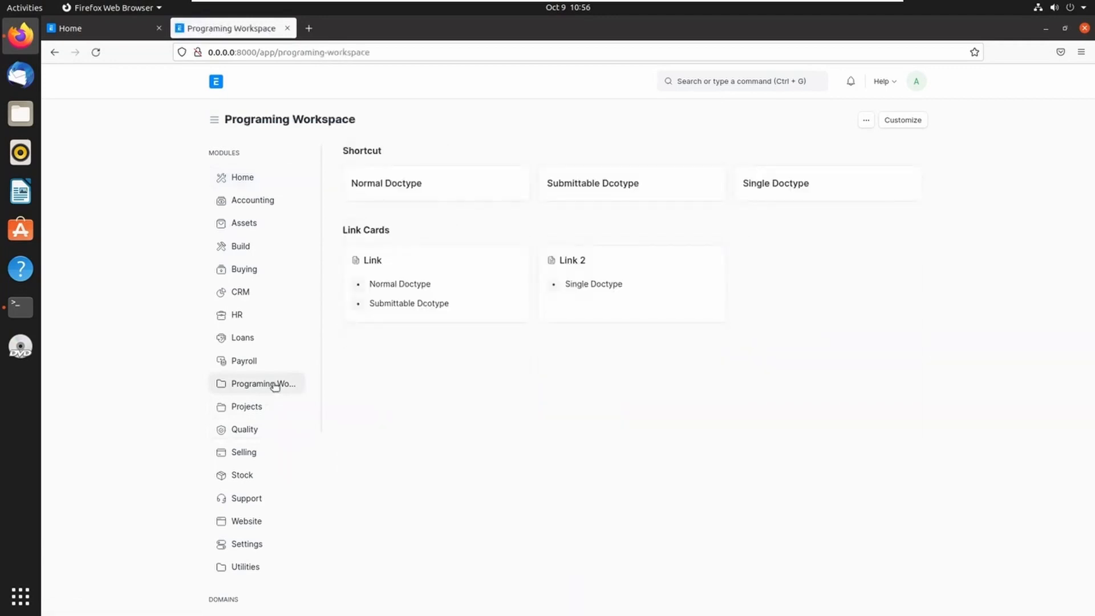